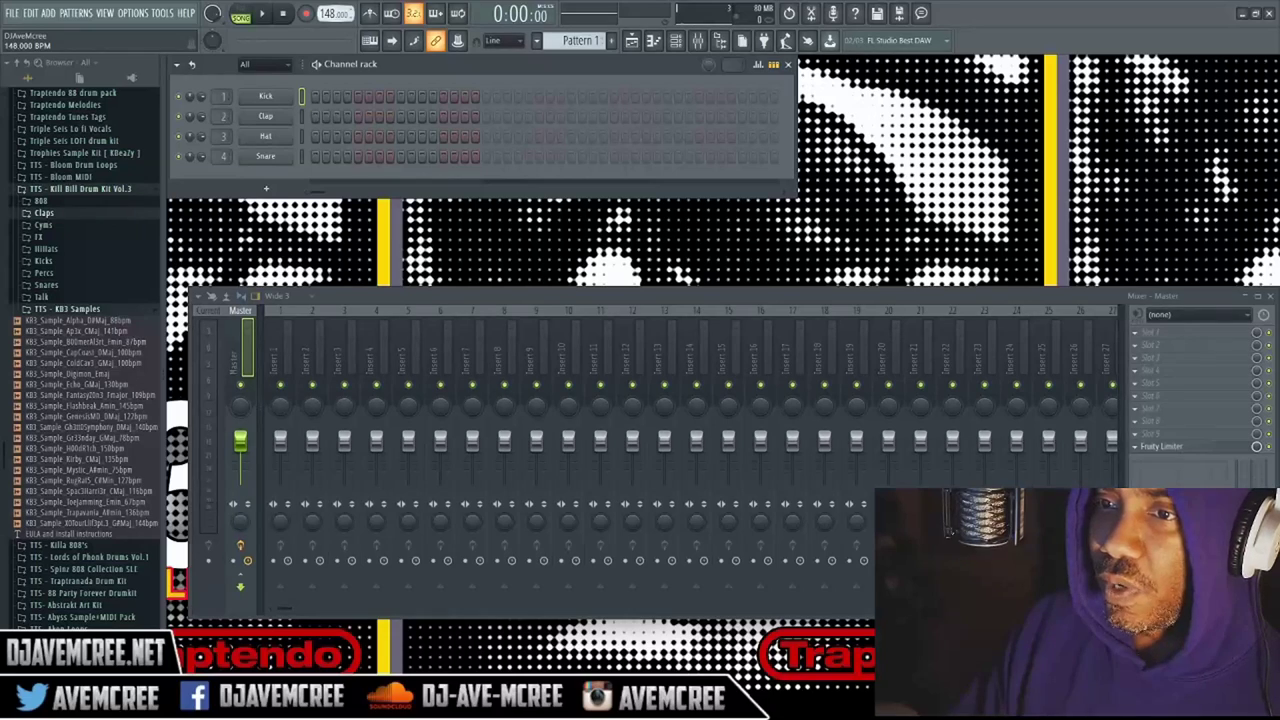
Step: Set the project tempo to 155 BPM and audition loops from the TTS - KB3 Samples folder of the Kill Bill Drum Kit Vol.3
{"action": "scroll", "coordinate": [334, 13], "scroll_direction": "up", "scroll_amount": 2}
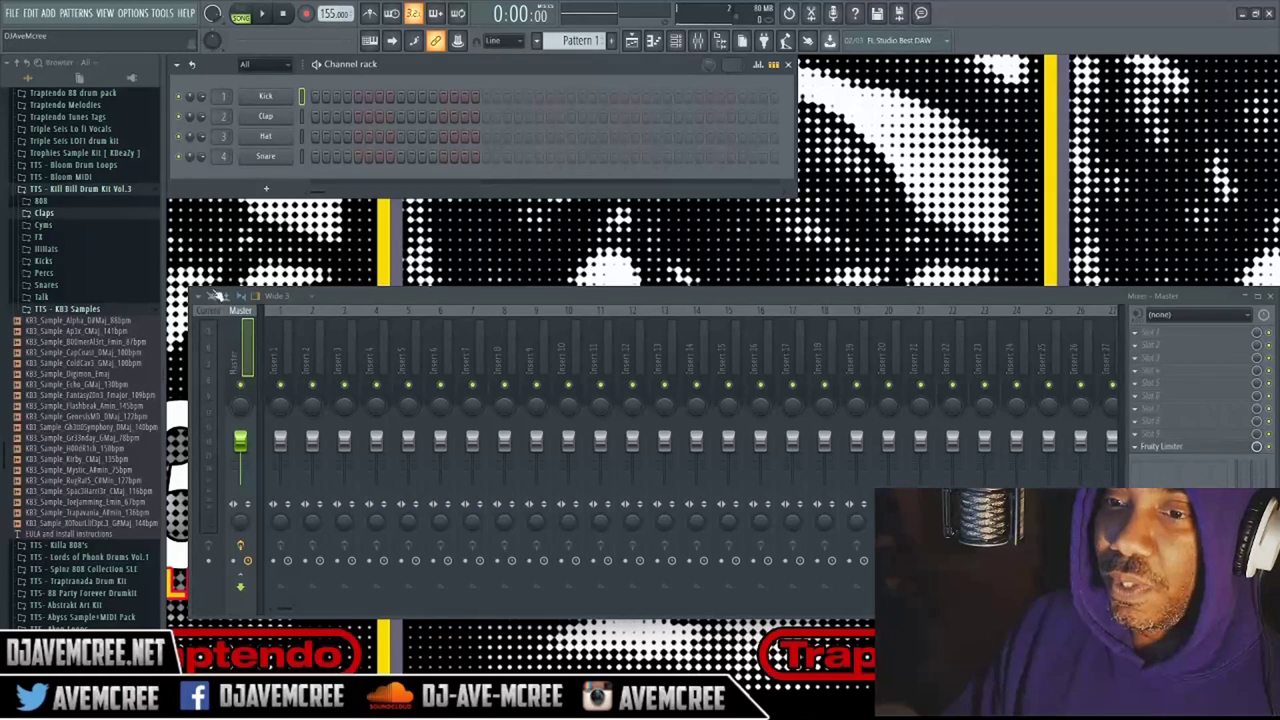
{"action": "left_click", "coordinate": [91, 324]}
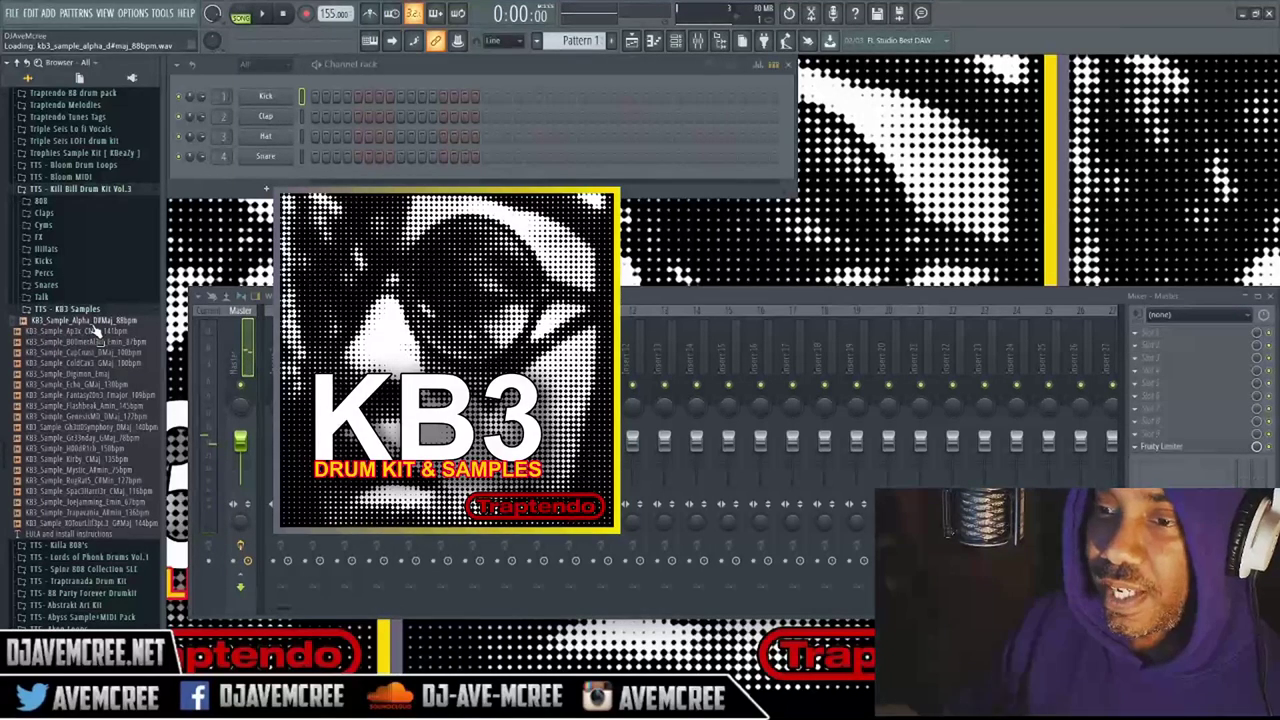
{"action": "left_click", "coordinate": [95, 331]}
{"action": "key", "text": "Down"}
{"action": "key", "text": "Down"}
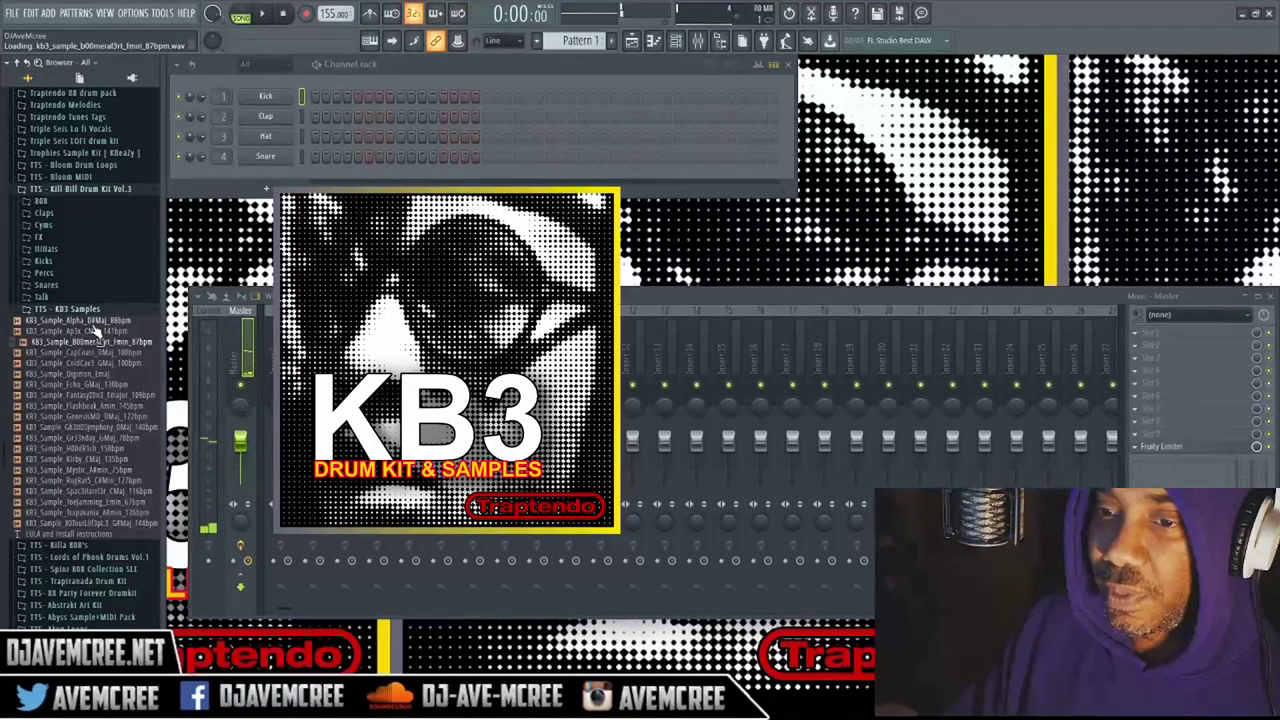
{"action": "key", "text": "Down"}
{"action": "key", "text": "Down"}
{"action": "key", "text": "Down"}
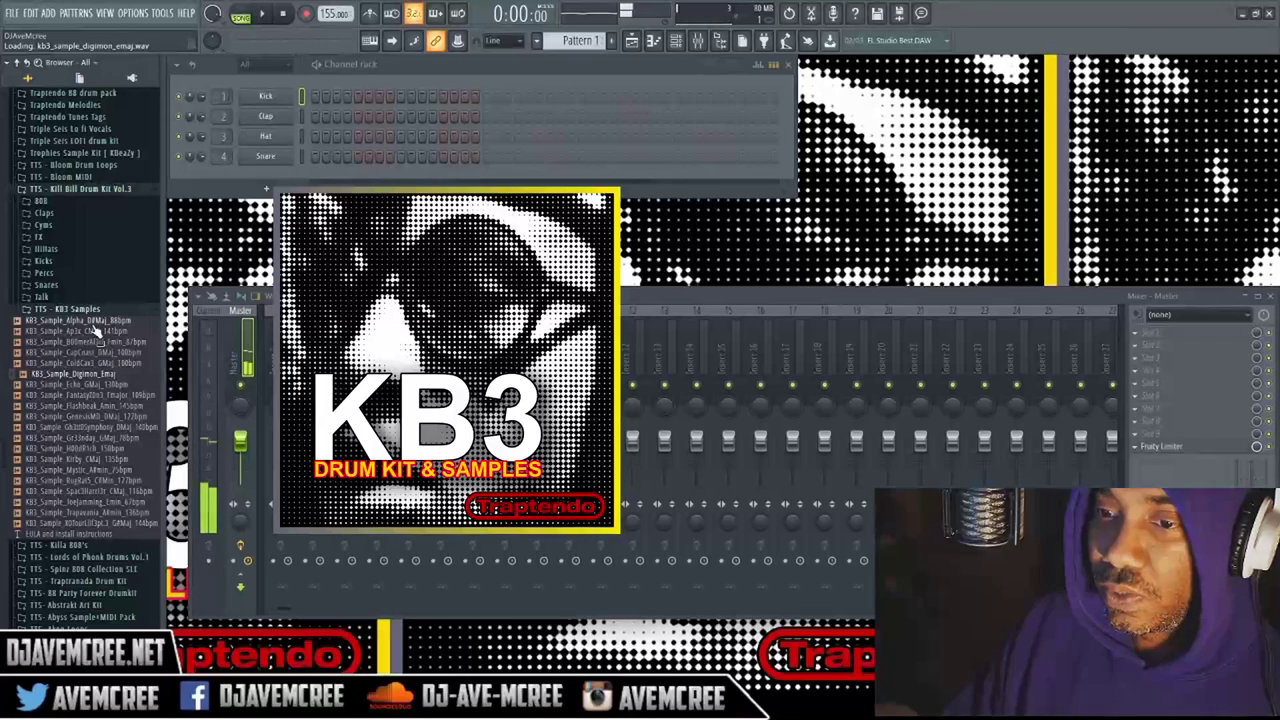
{"action": "key", "text": "Down"}
{"action": "key", "text": "Down"}
{"action": "key", "text": "Down"}
{"action": "key", "text": "Down"}
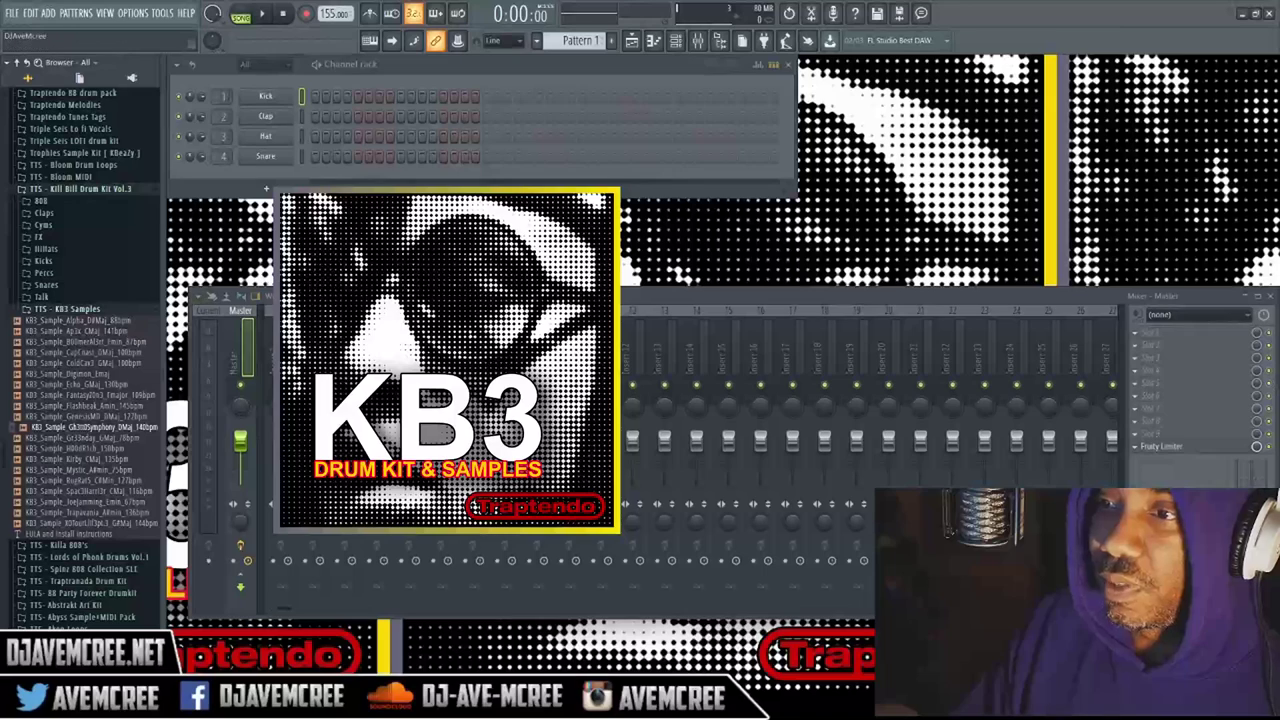
Step: Place KB3_Sample_Gh3tt0Symphony_DMaj_140bpm at the start of playlist Track 1 and show all channels in the channel rack
{"action": "left_click", "coordinate": [638, 46]}
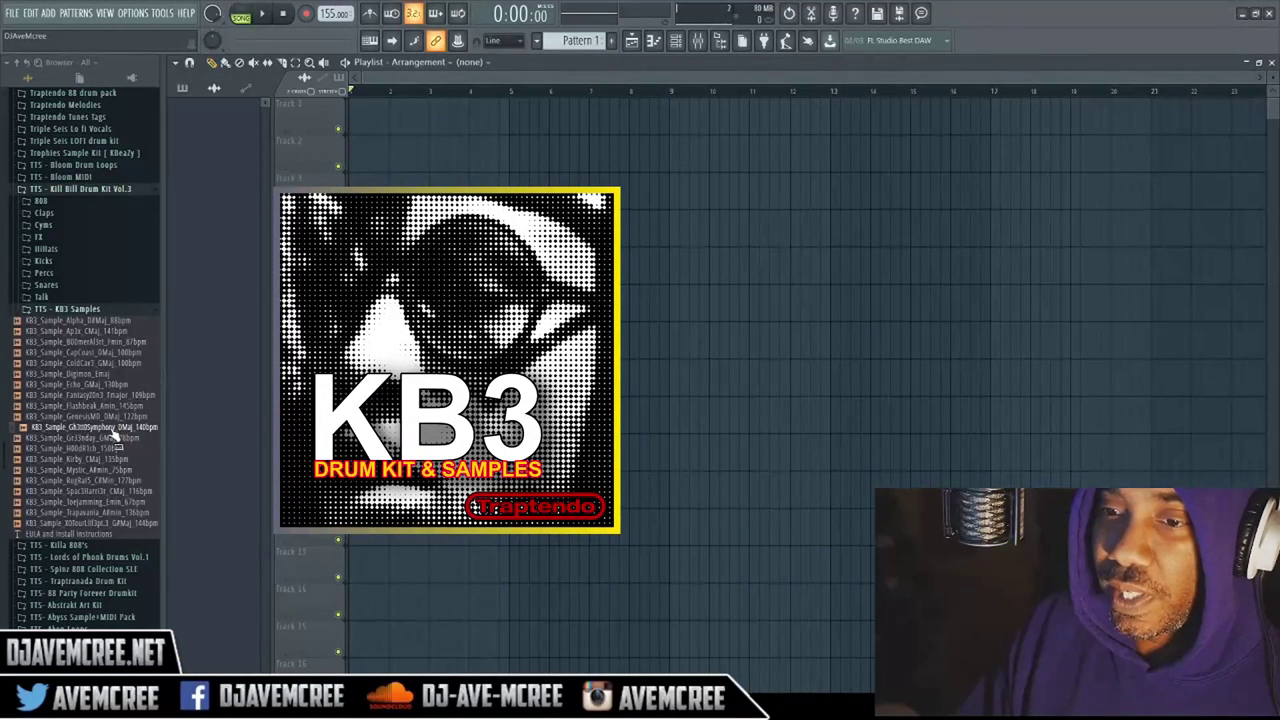
{"action": "left_click_drag", "start_coordinate": [115, 434], "coordinate": [213, 411]}
{"action": "left_click_drag", "start_coordinate": [342, 156], "coordinate": [353, 120]}
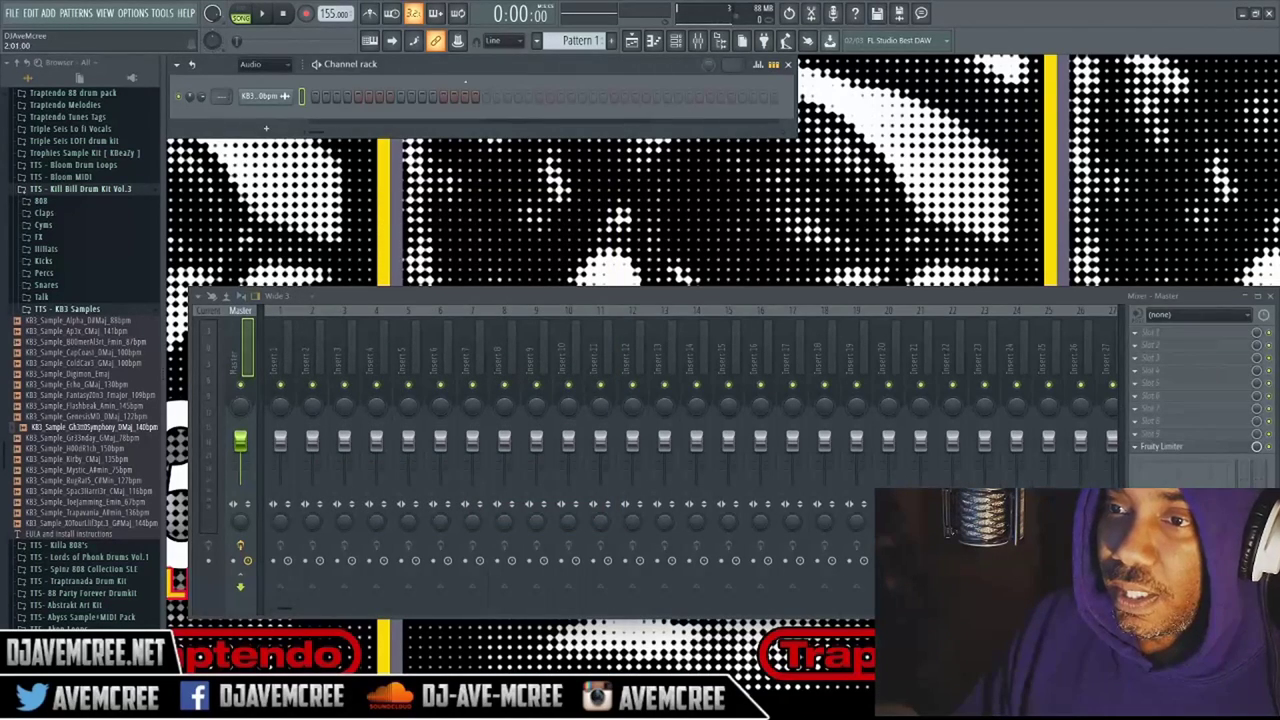
{"action": "left_click", "coordinate": [286, 66]}
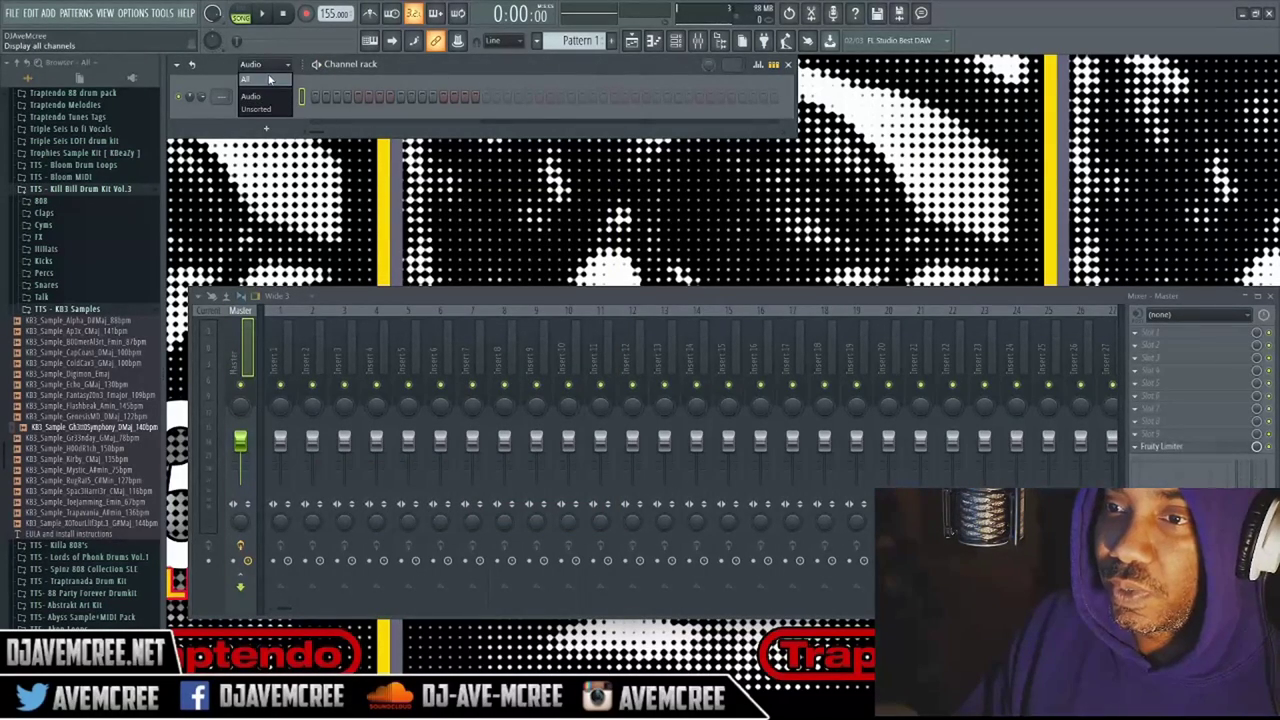
{"action": "left_click", "coordinate": [270, 80]}
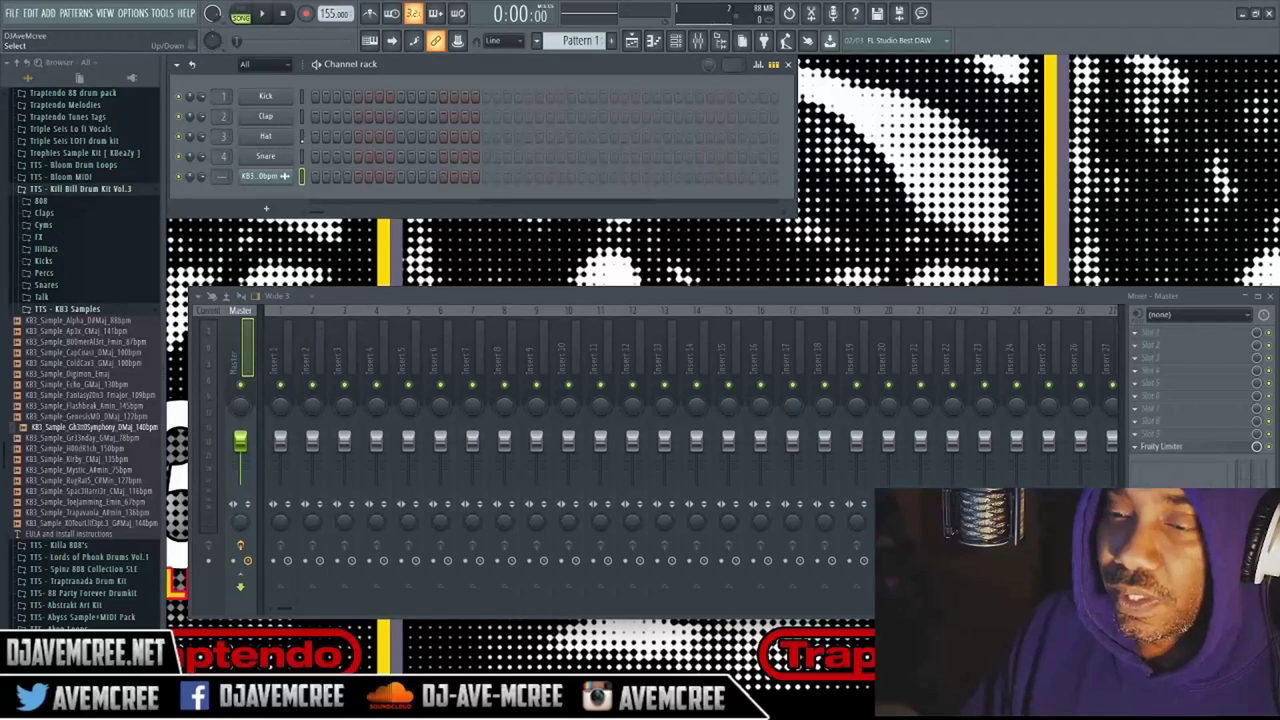
Step: Load the KB3_HiHat_Pan sample onto the Hat channel and add the KB3_MIDI_HiHats_DT_1 notes to it
{"action": "left_click", "coordinate": [77, 253]}
{"action": "left_click_drag", "start_coordinate": [76, 272], "coordinate": [268, 138]}
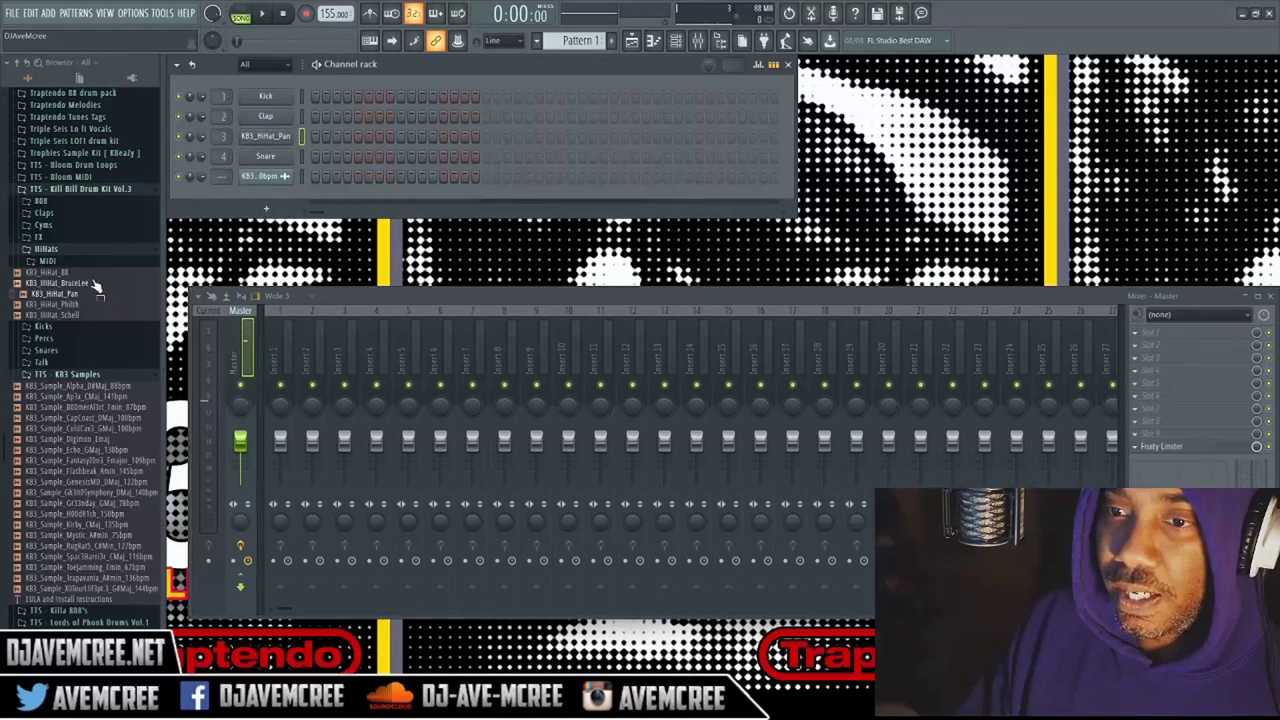
{"action": "left_click", "coordinate": [90, 267]}
{"action": "left_click_drag", "start_coordinate": [93, 272], "coordinate": [132, 285]}
{"action": "left_click_drag", "start_coordinate": [333, 175], "coordinate": [336, 143]}
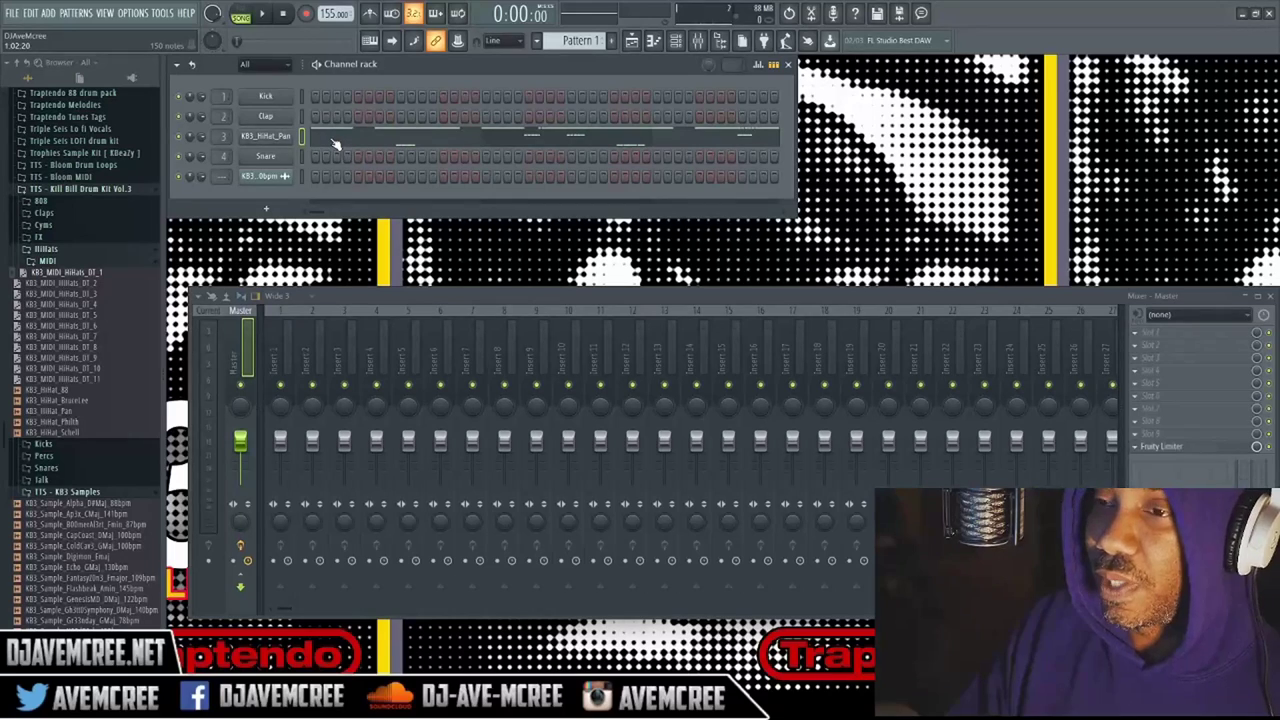
Step: Check the song playback and place Pattern 1 with the hi-hats at the start of playlist Track 2
{"action": "key", "text": "space"}
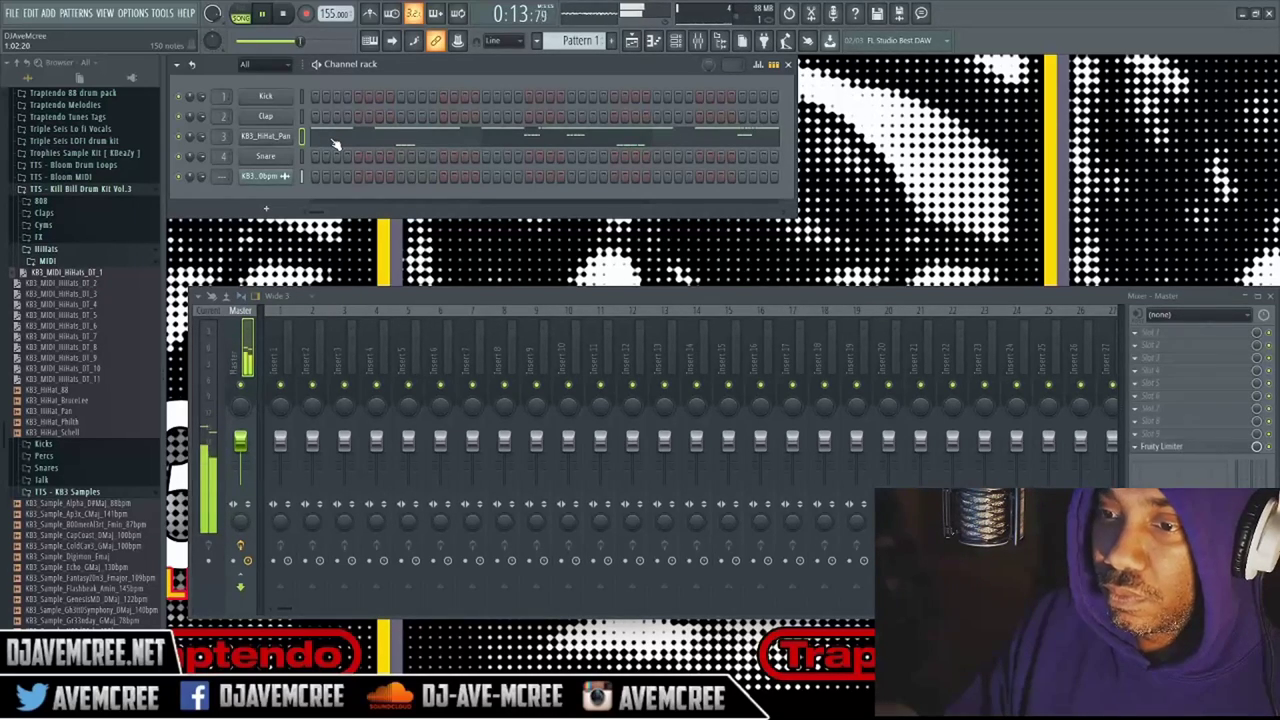
{"action": "key", "text": "space"}
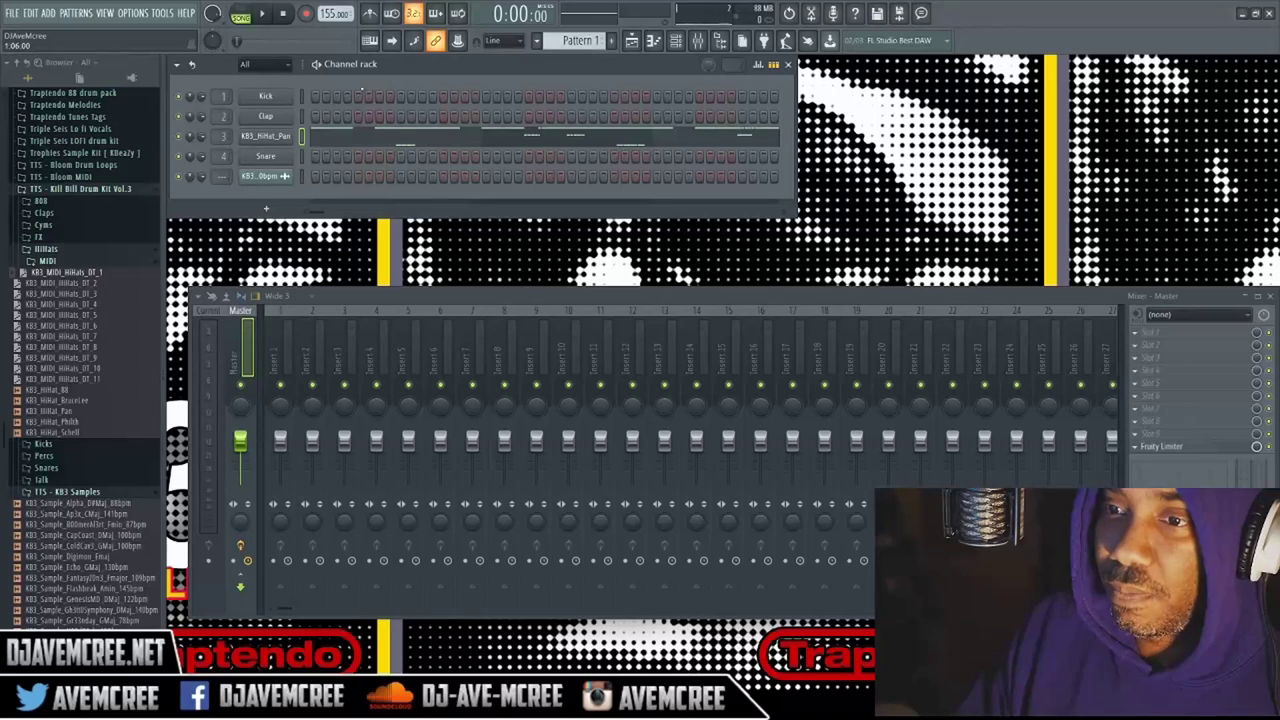
{"action": "left_click", "coordinate": [631, 41]}
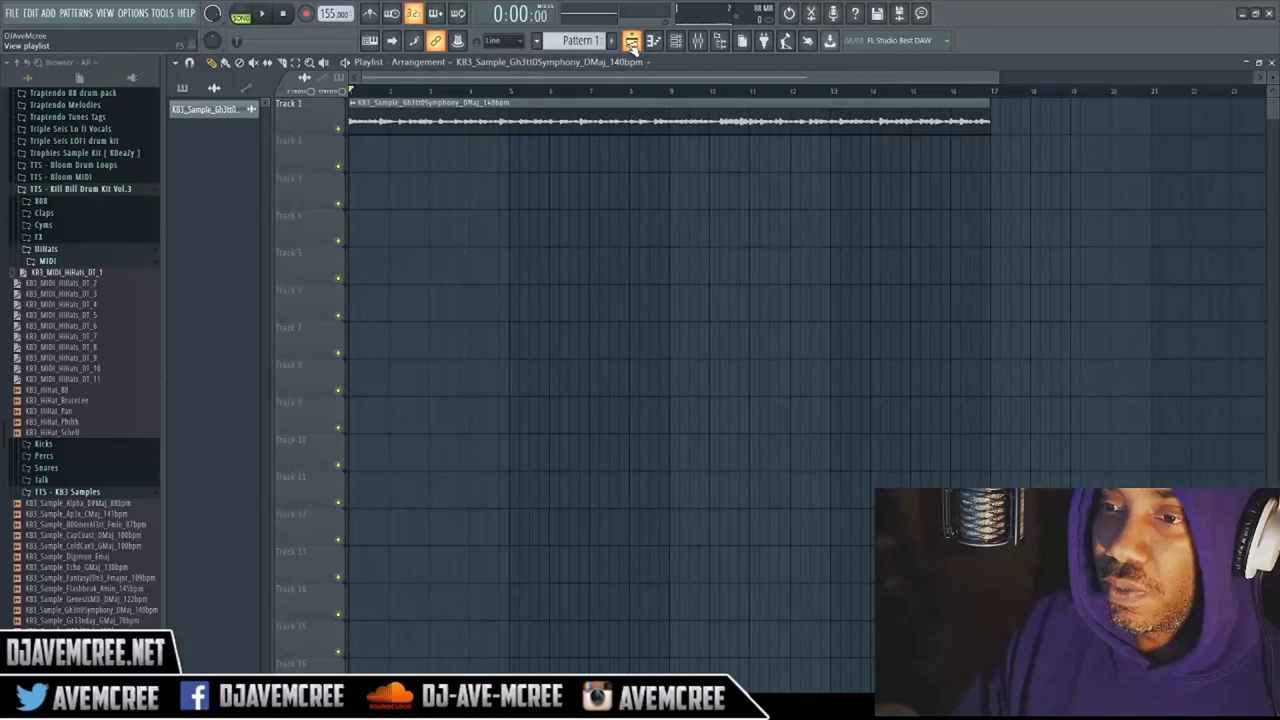
{"action": "left_click", "coordinate": [182, 88]}
{"action": "left_click_drag", "start_coordinate": [200, 108], "coordinate": [352, 147]}
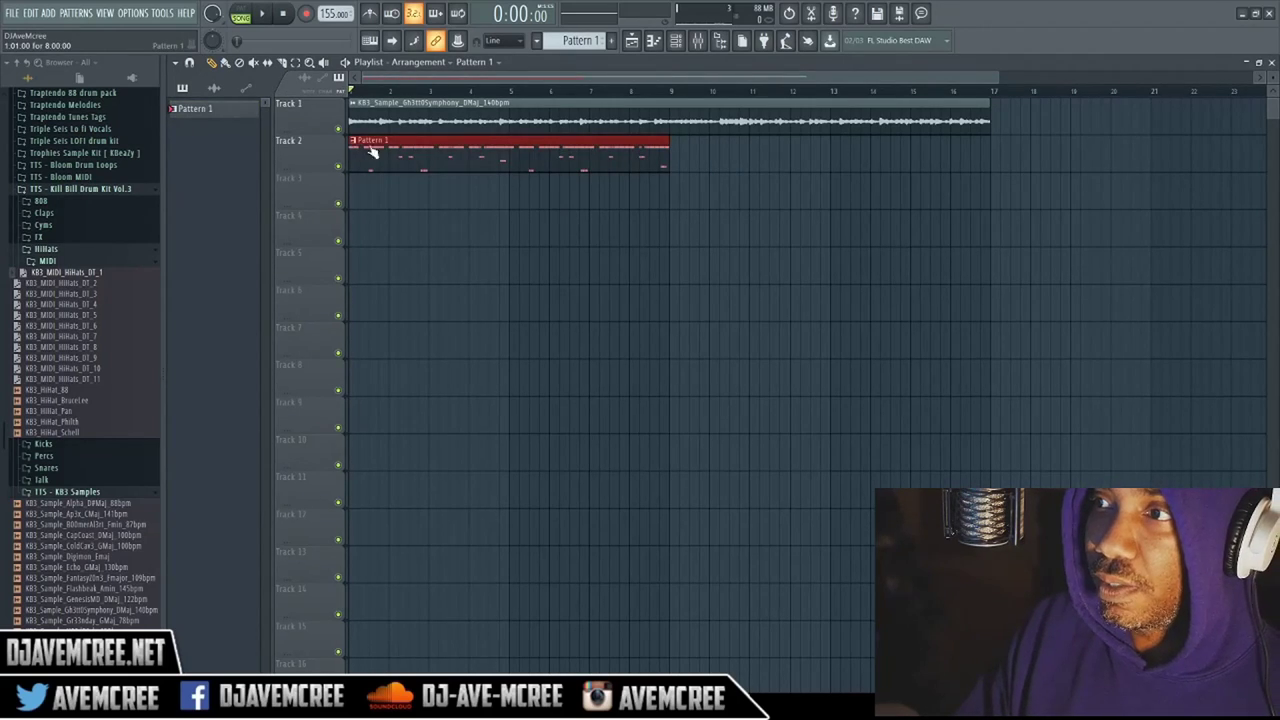
Step: Play the arrangement to hear the hi-hat pattern against the melody sample
{"action": "key", "text": "space"}
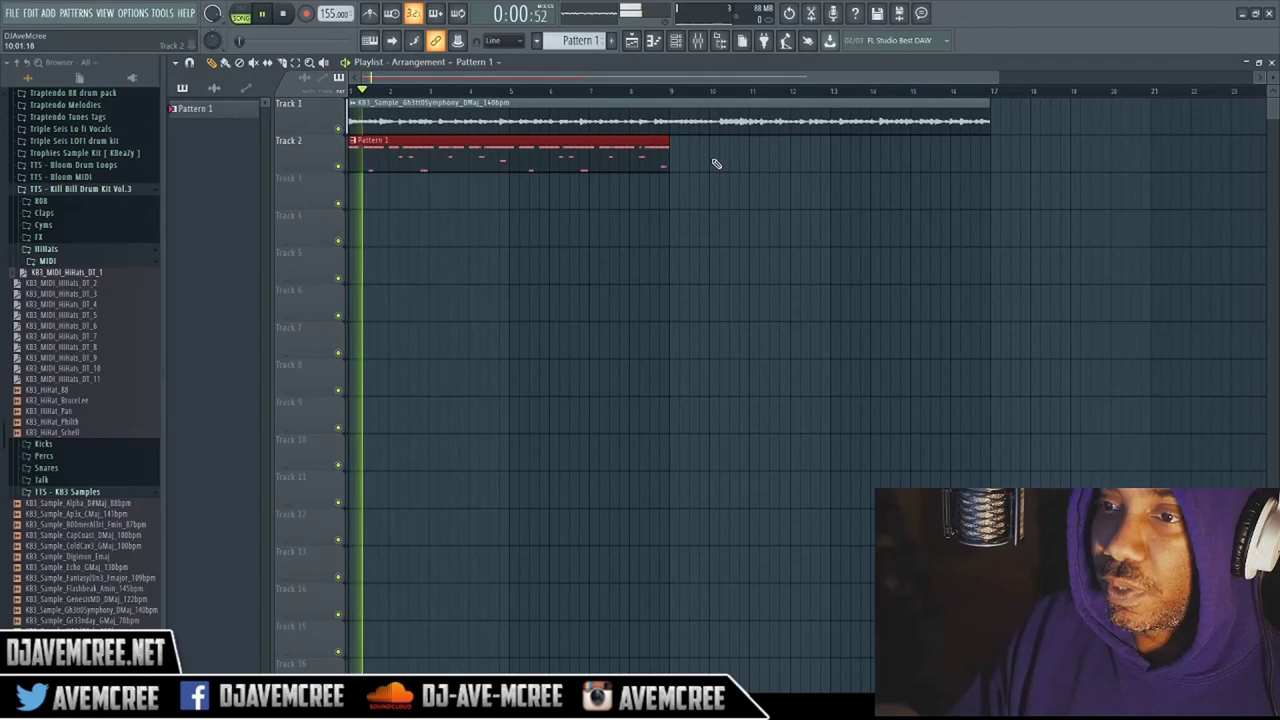
{"action": "left_click", "coordinate": [1271, 62]}
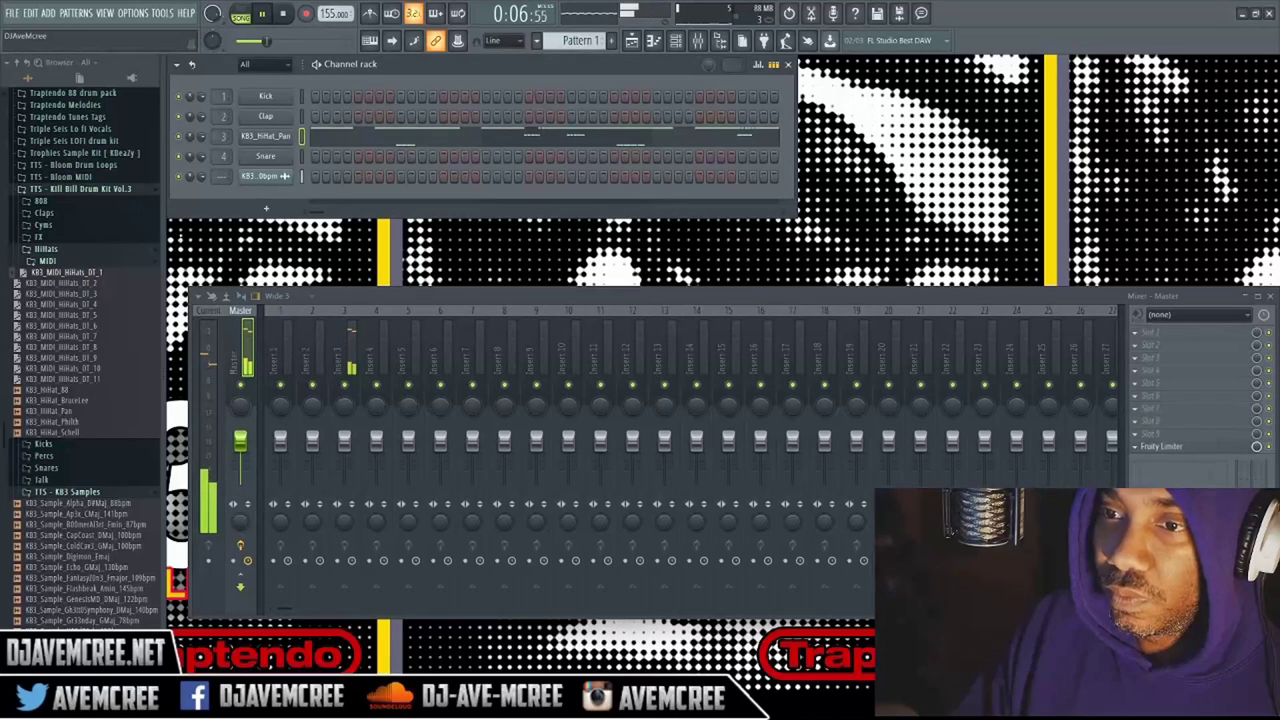
{"action": "left_click_drag", "start_coordinate": [264, 41], "coordinate": [282, 41]}
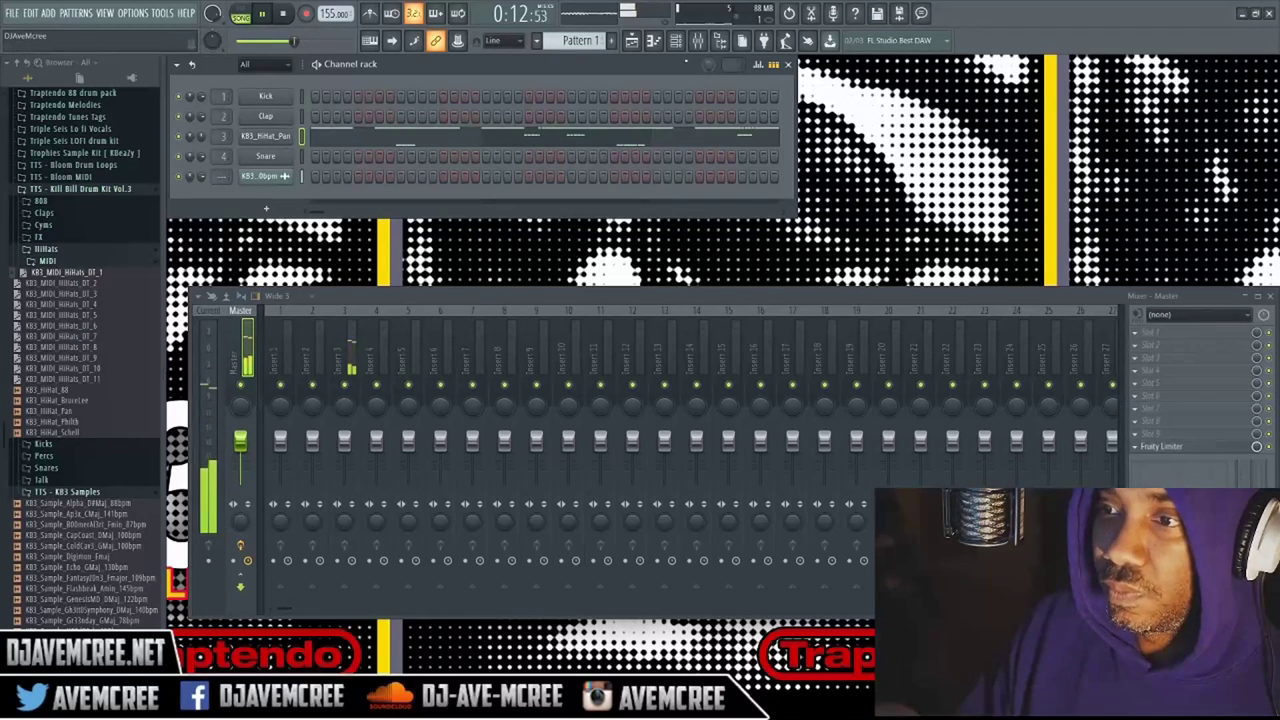
{"action": "left_click", "coordinate": [632, 42]}
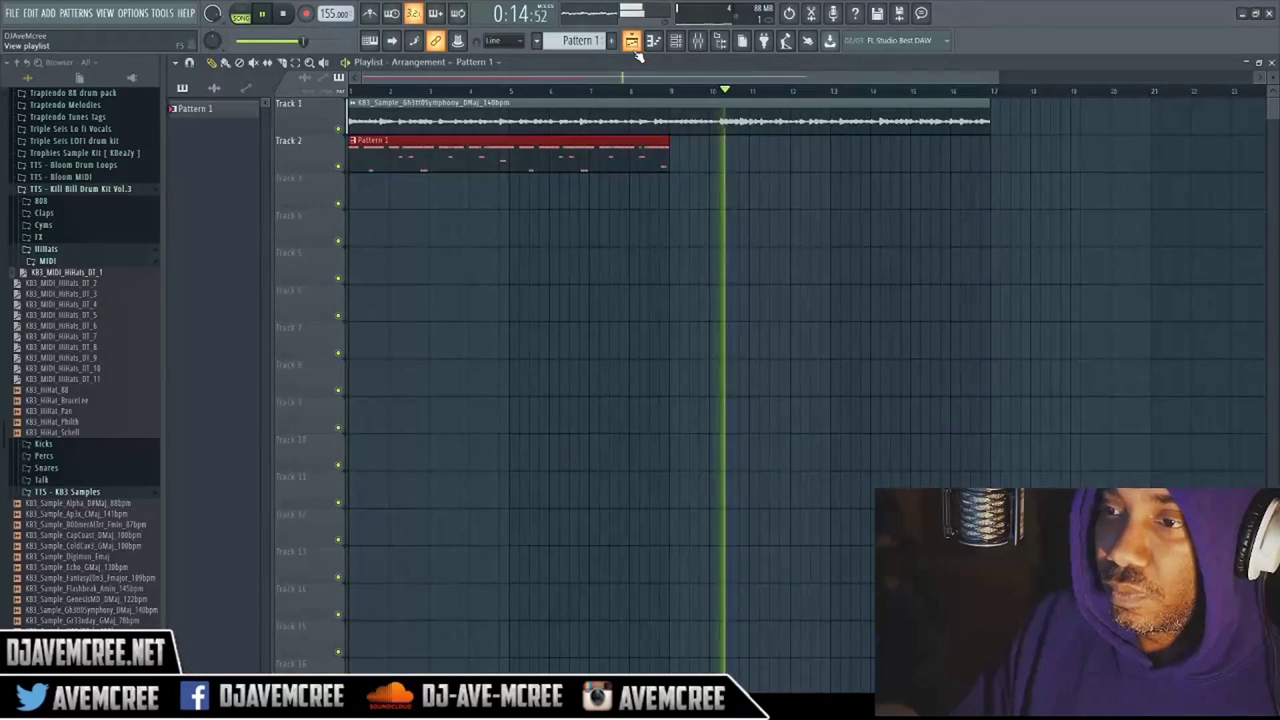
{"action": "left_click_drag", "start_coordinate": [541, 152], "coordinate": [514, 152]}
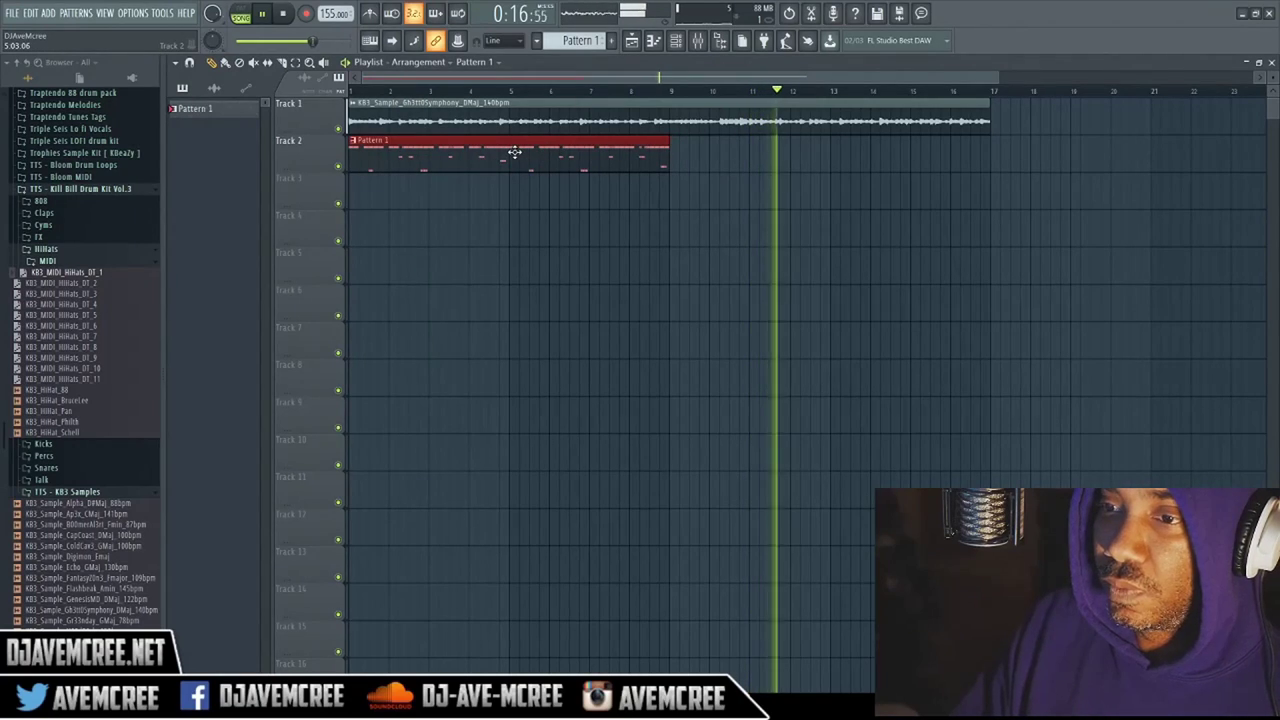
Step: Stop playback and add a second Pattern 1 clip on Track 2 from about bar 9 under the sample's second half
{"action": "key", "text": "space"}
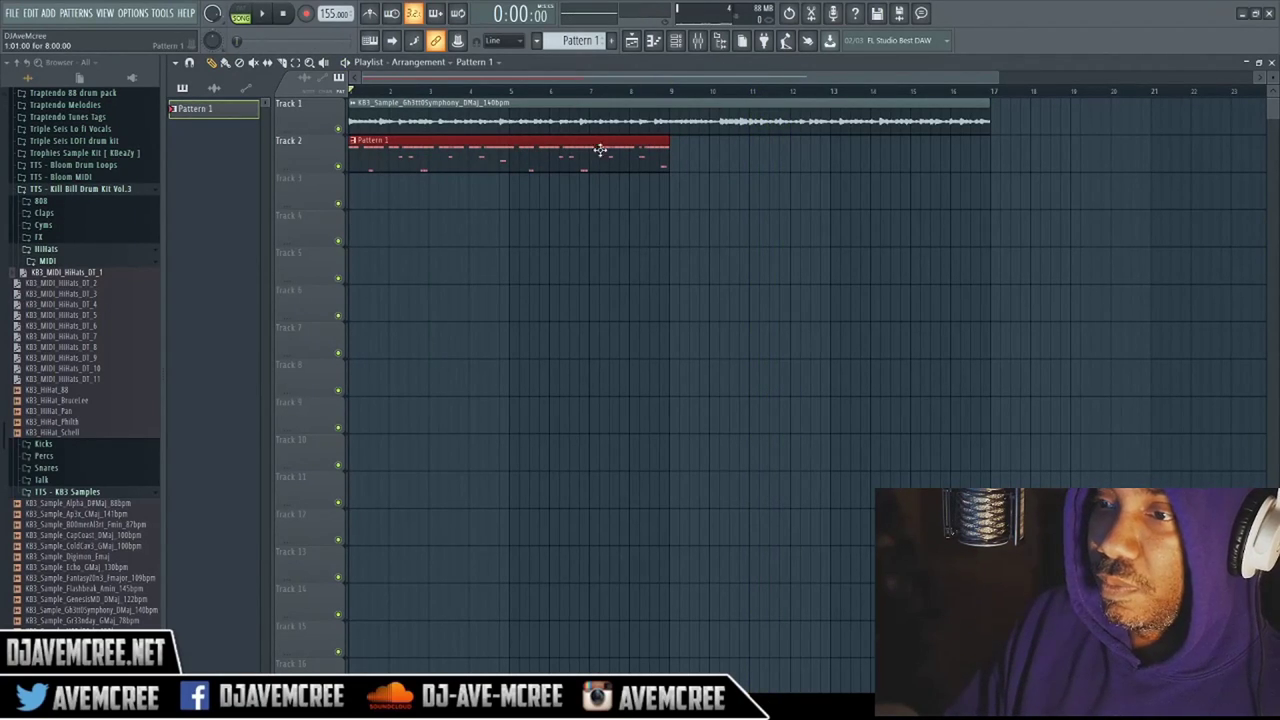
{"action": "left_click_drag", "start_coordinate": [676, 149], "coordinate": [990, 149]}
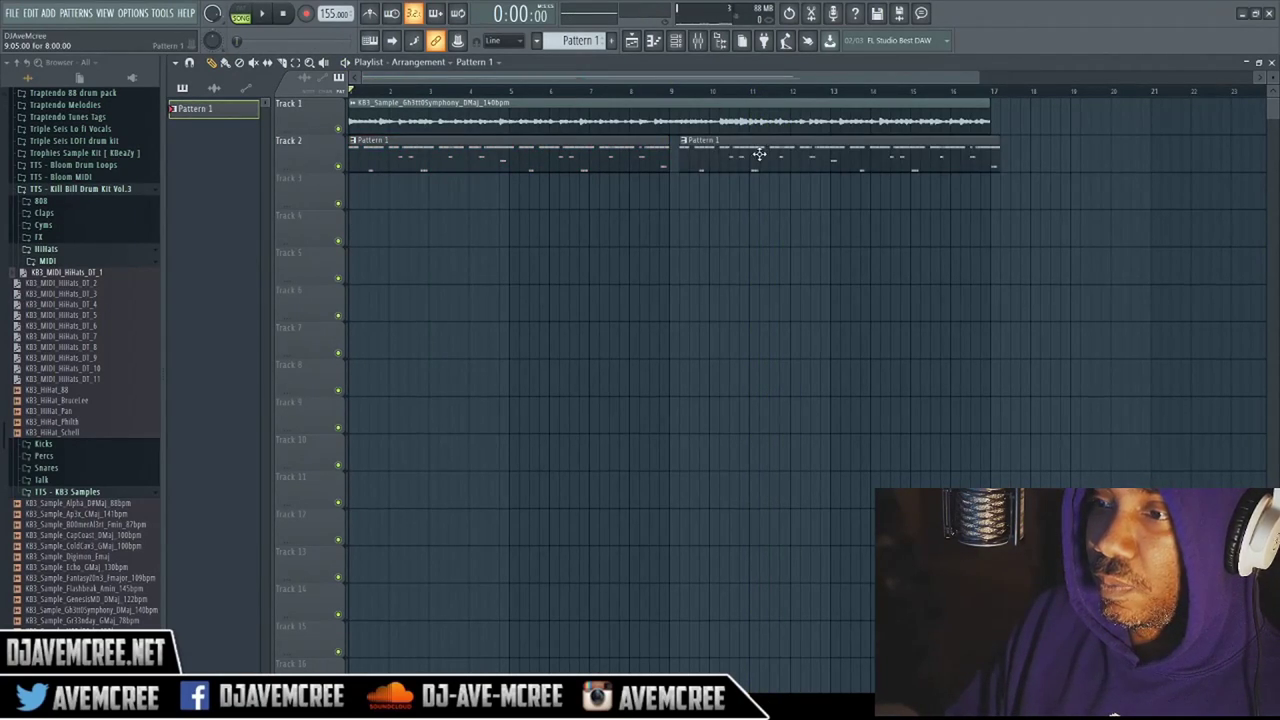
{"action": "key", "text": "F5"}
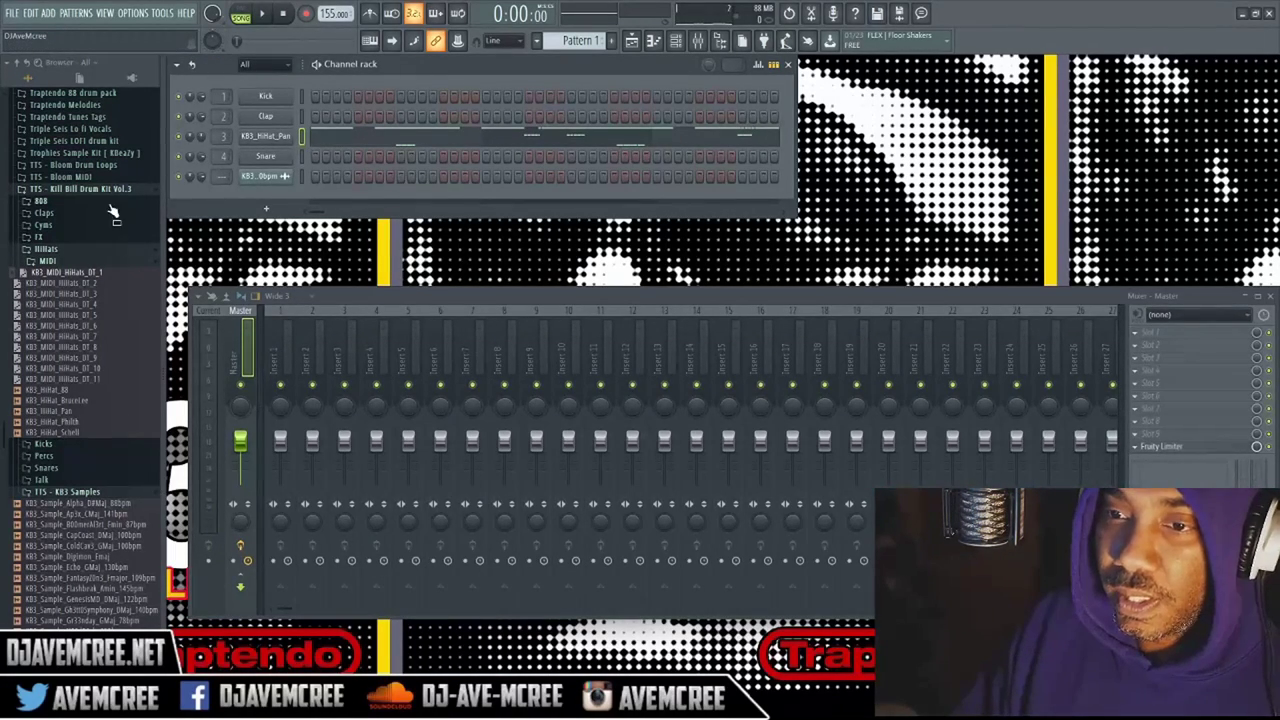
Step: Load the KB3_Clap_CapLug3r sample from the kit's Claps folder onto the Snare channel
{"action": "left_click", "coordinate": [76, 216]}
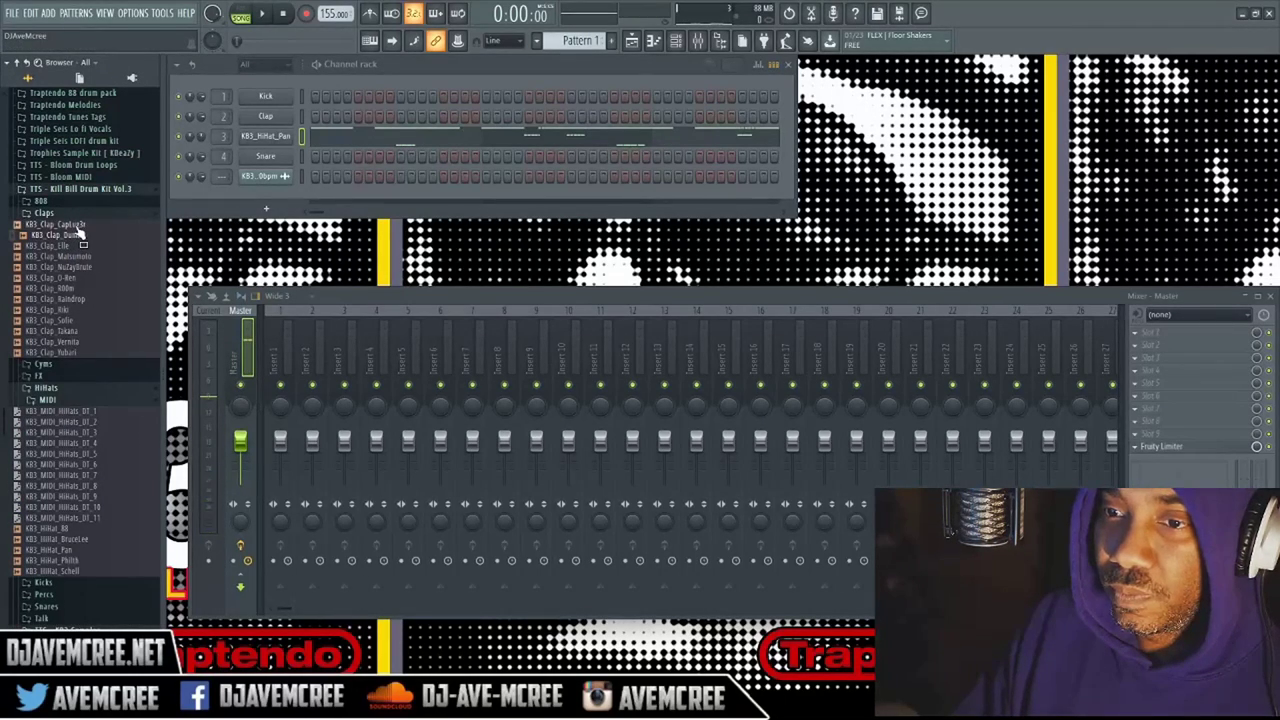
{"action": "left_click", "coordinate": [77, 226]}
{"action": "left_click_drag", "start_coordinate": [80, 232], "coordinate": [265, 156]}
Step: Enable Cut itself on the hi-hat channel, replace its sample with KB3_HiHat_BruceLee, and preview it in the song
{"action": "right_click", "coordinate": [252, 140]}
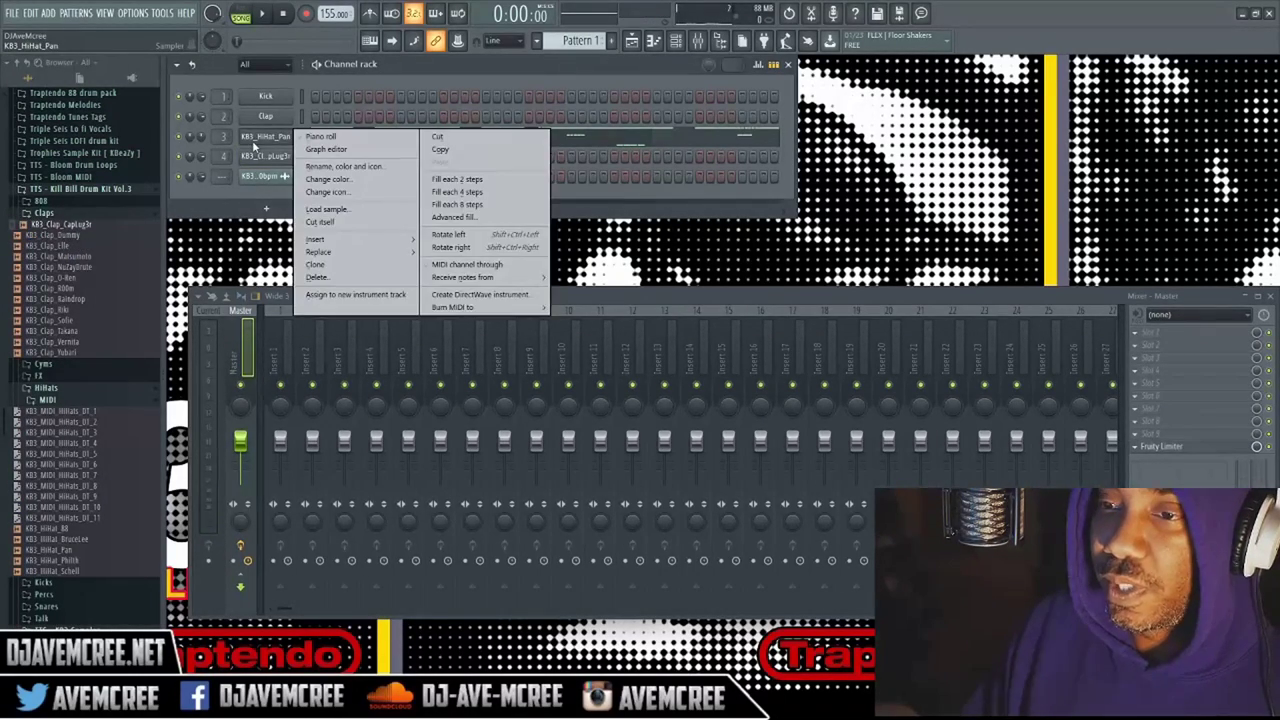
{"action": "left_click", "coordinate": [315, 224]}
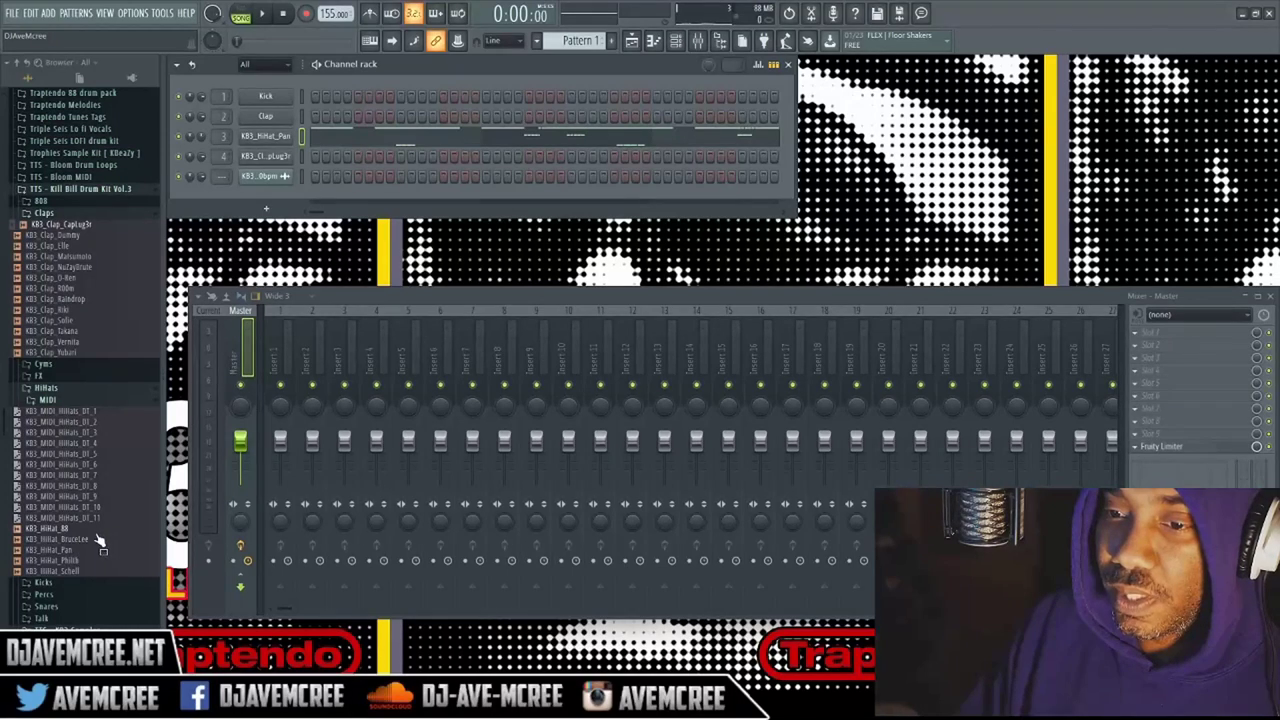
{"action": "left_click_drag", "start_coordinate": [88, 539], "coordinate": [266, 138]}
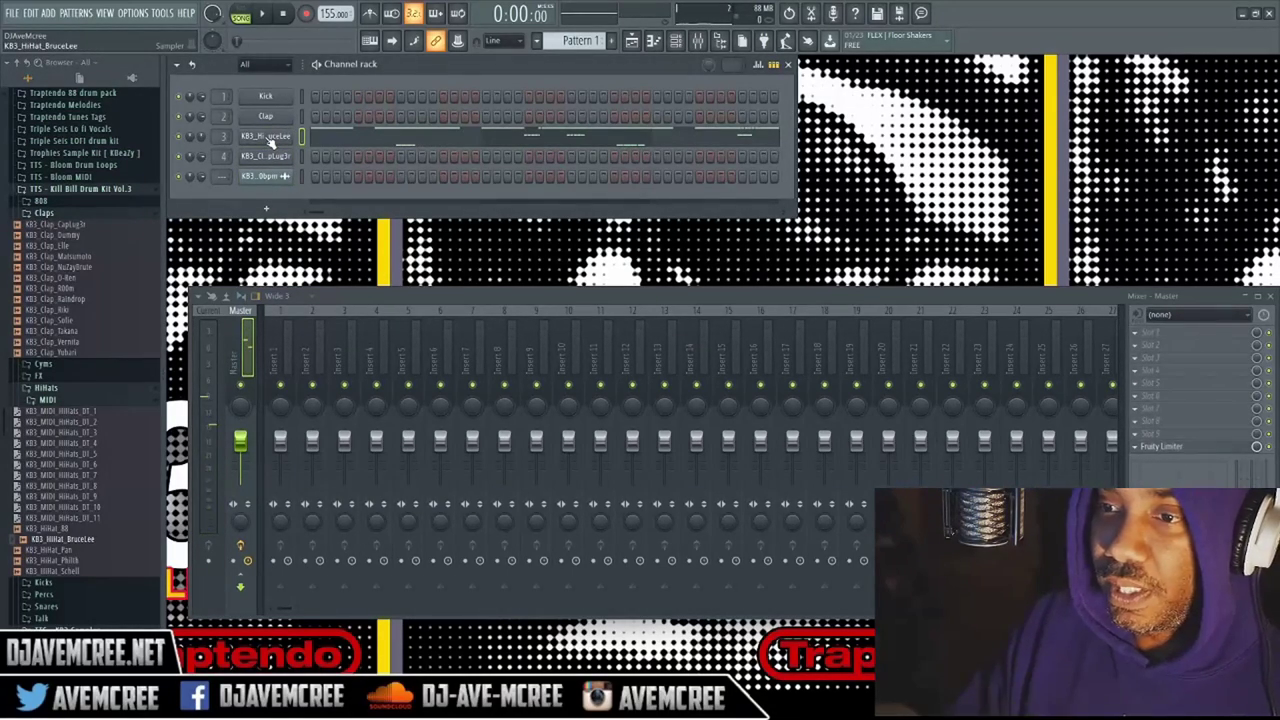
{"action": "key", "text": "space"}
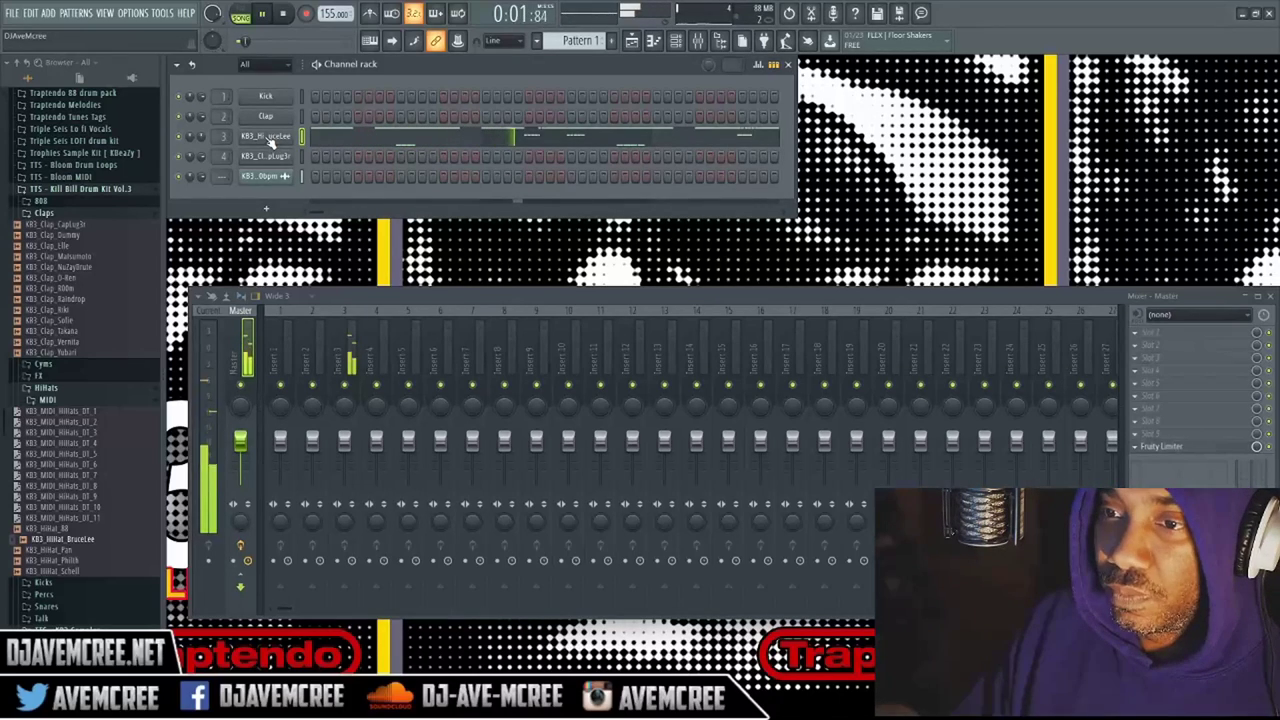
{"action": "key", "text": "space"}
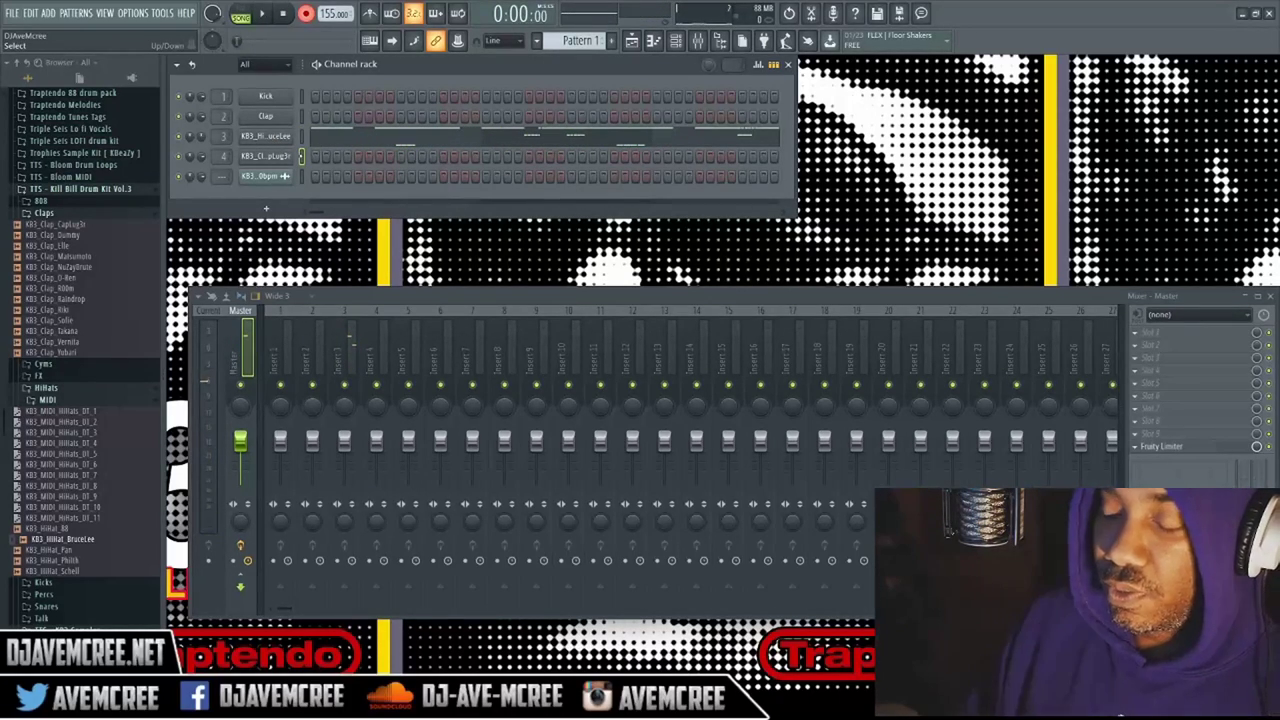
Step: Record a live clap part on the KB3_Clap_CapLug3r channel while the song plays
{"action": "key", "text": "space"}
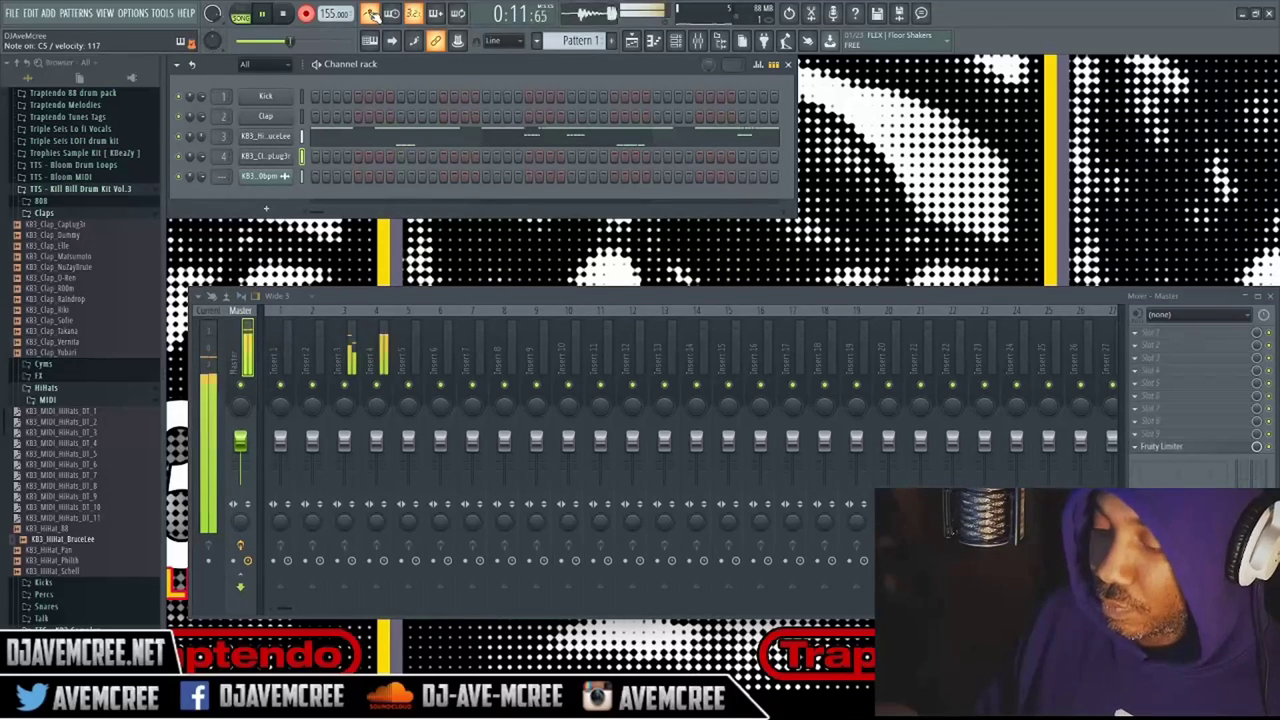
{"action": "key", "text": "space"}
Step: Audition the kit's 808s, load KB3_808_Ch3dda onto the Clap channel, and enable Cut itself on it
{"action": "left_click", "coordinate": [40, 200]}
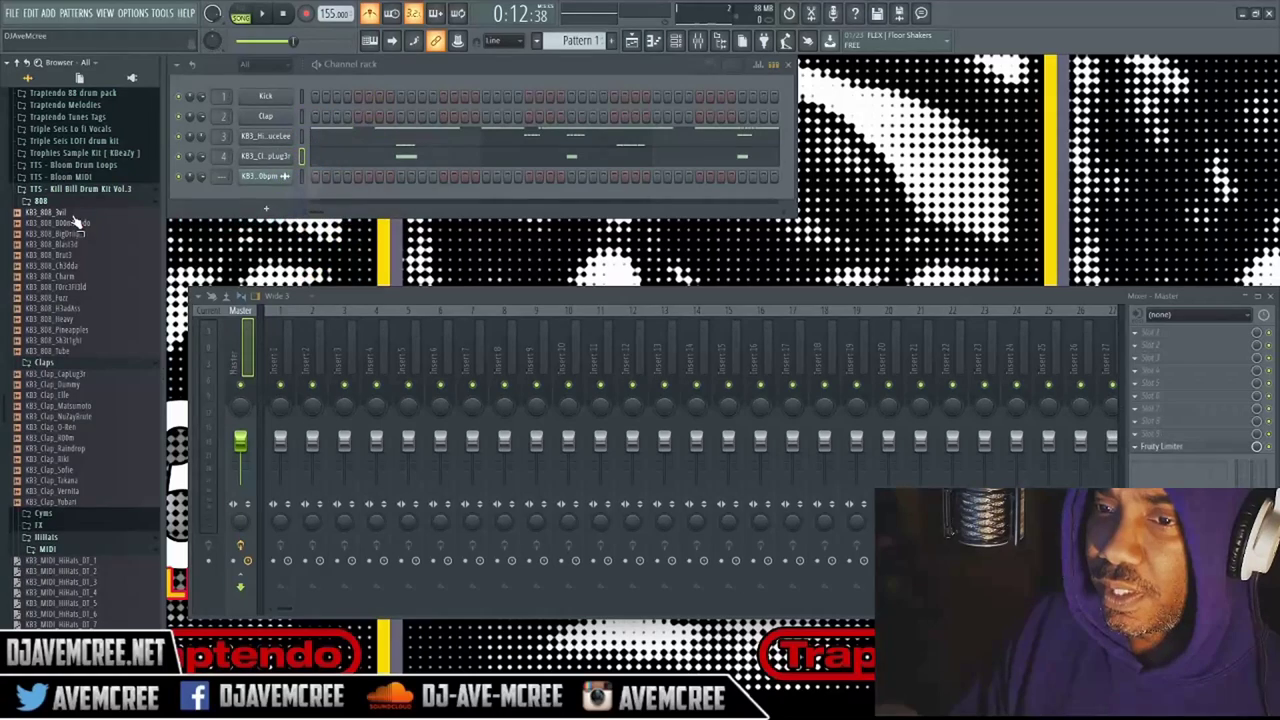
{"action": "left_click", "coordinate": [73, 215]}
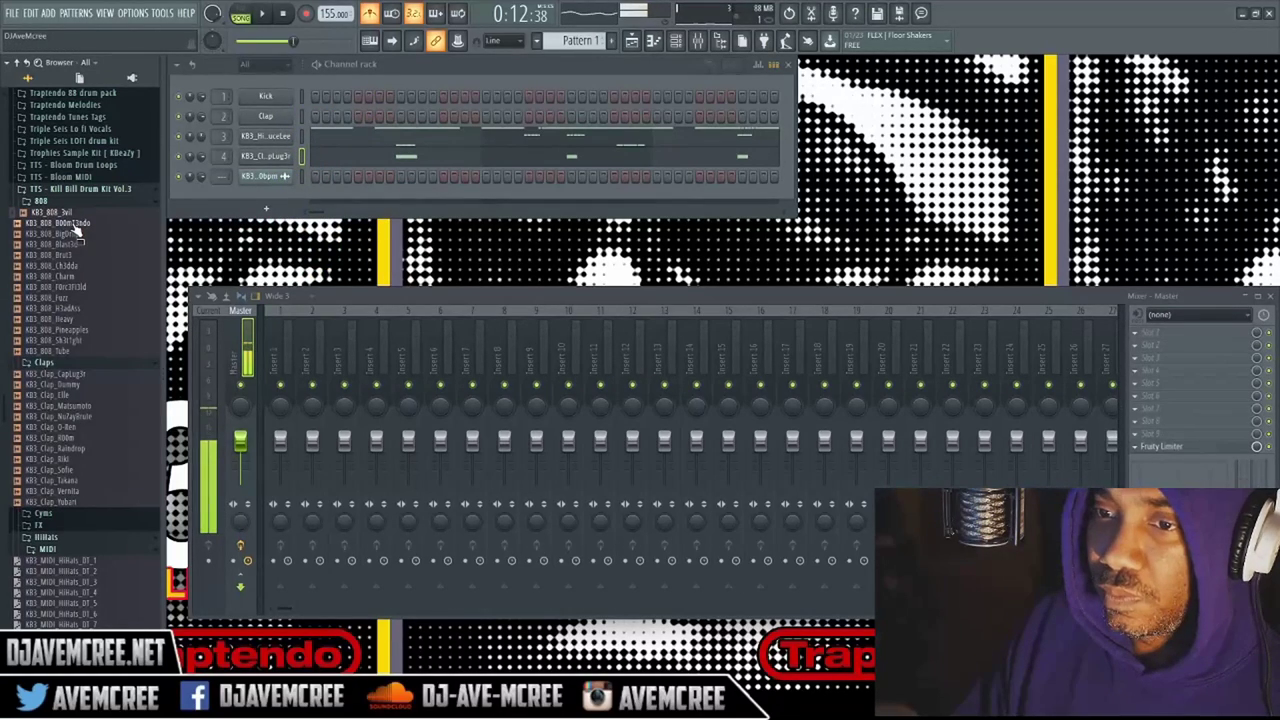
{"action": "left_click_drag", "start_coordinate": [60, 265], "coordinate": [288, 117]}
{"action": "right_click", "coordinate": [288, 117]}
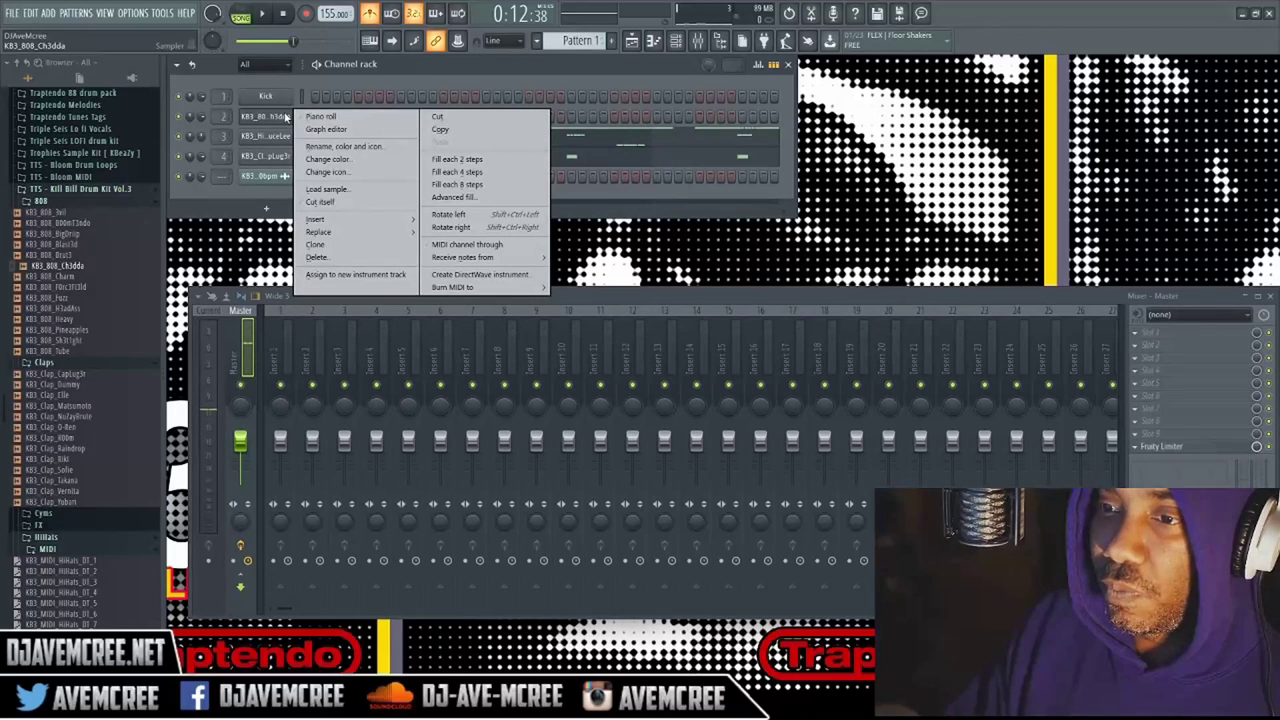
{"action": "left_click", "coordinate": [324, 202]}
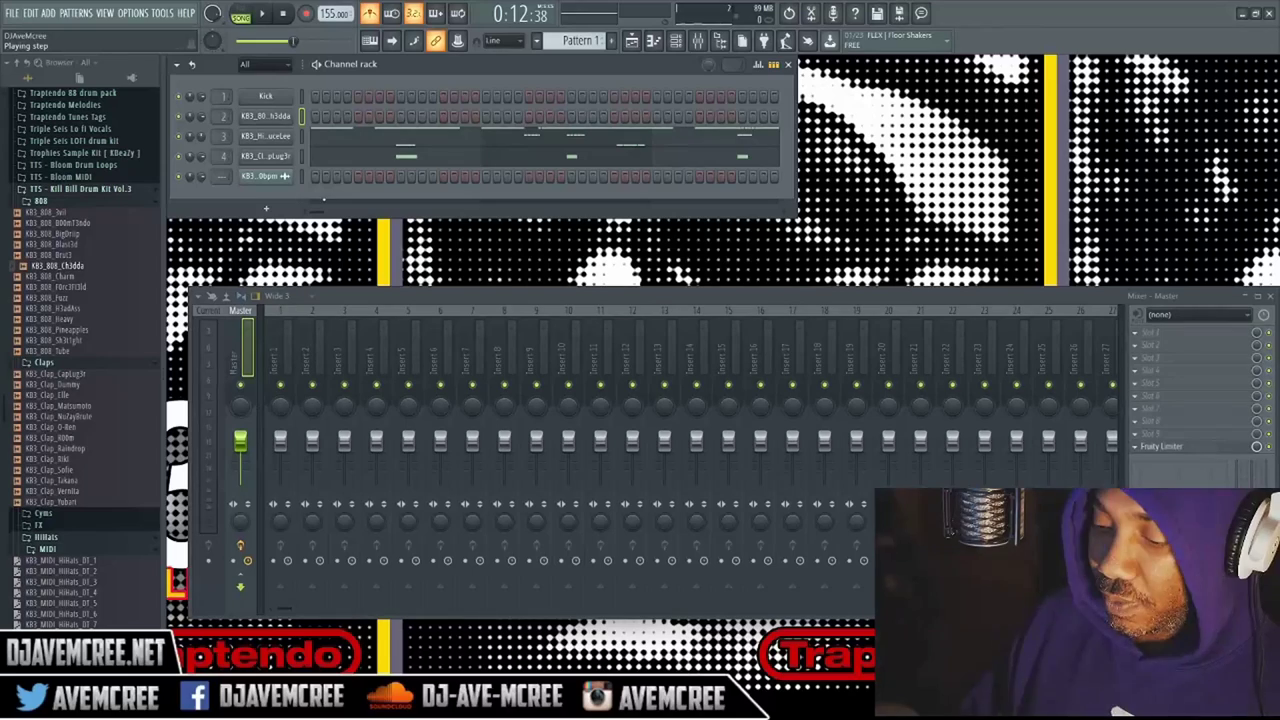
Step: Set the scale highlighting root note to D in the KB3_808_Ch3dda channel's piano roll, then close the piano roll
{"action": "key", "text": "space"}
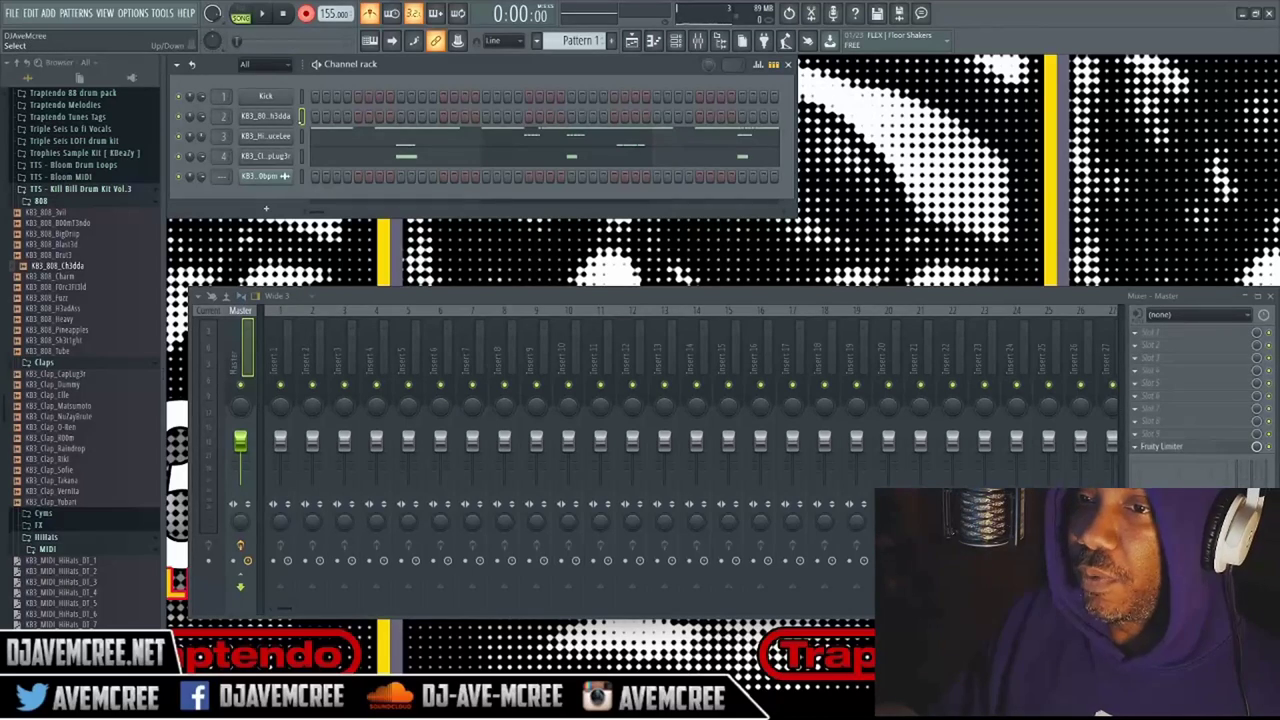
{"action": "right_click", "coordinate": [268, 120]}
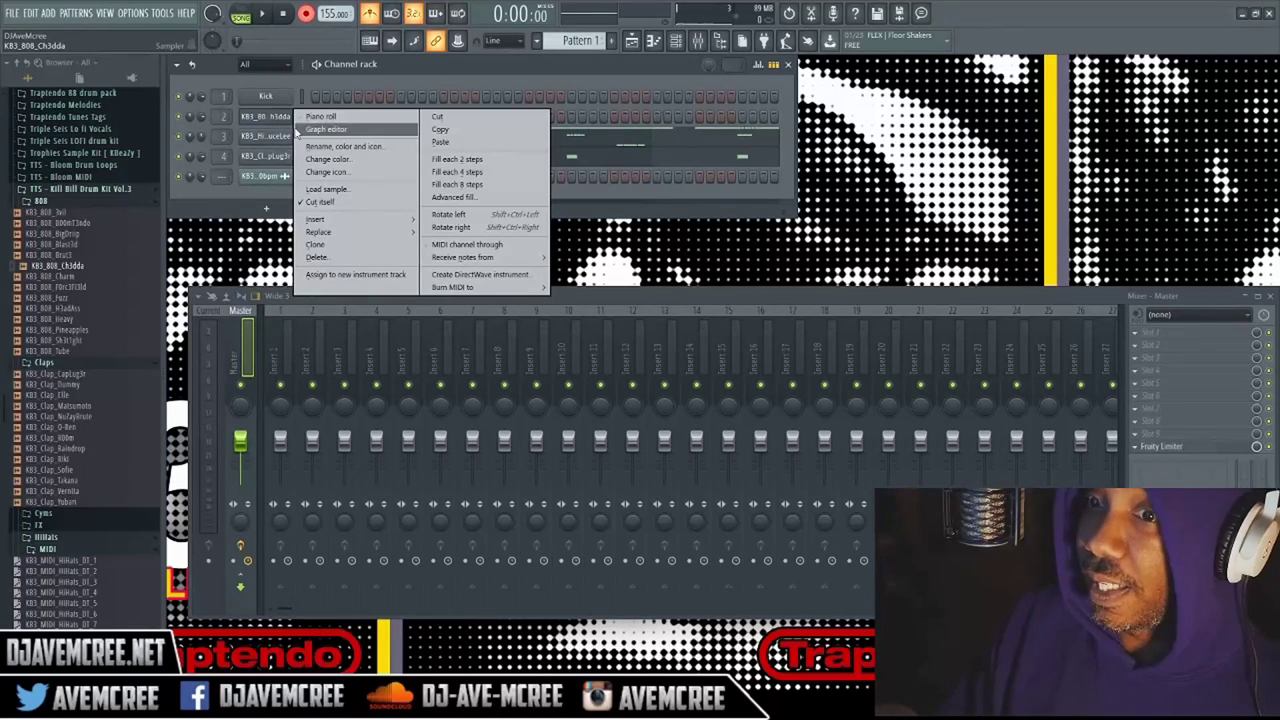
{"action": "left_click", "coordinate": [316, 123]}
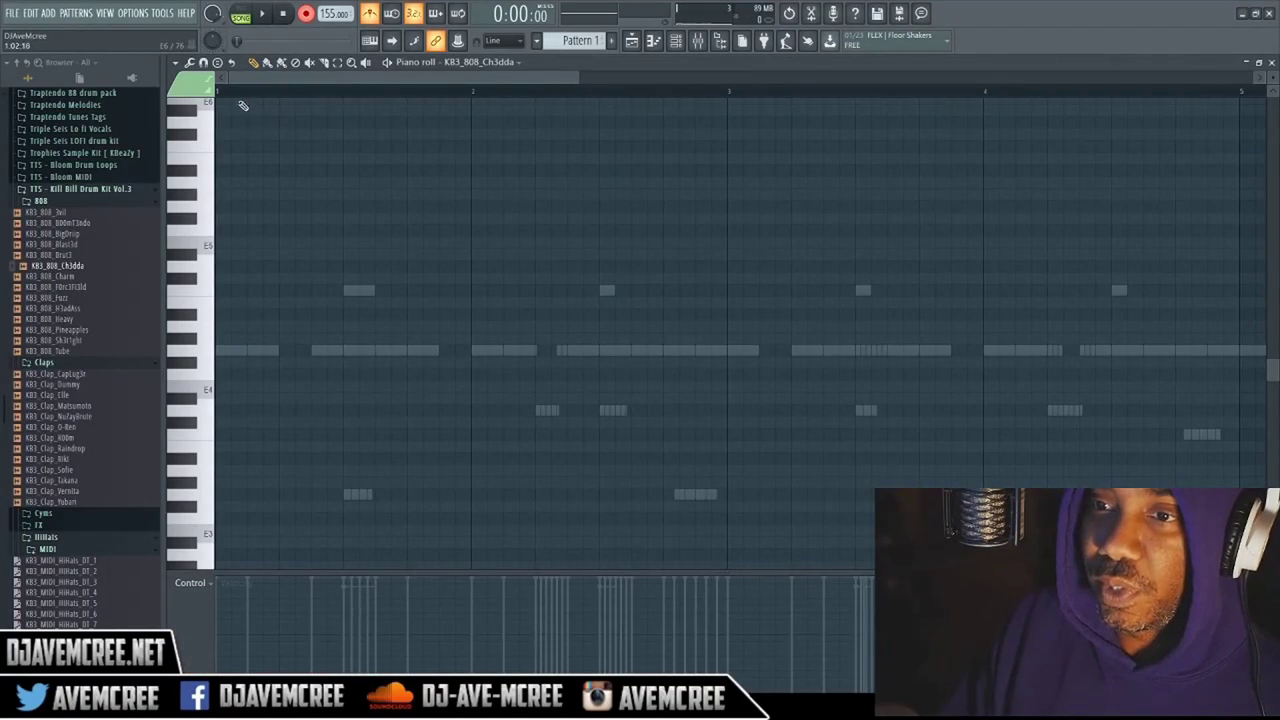
{"action": "left_click", "coordinate": [175, 63]}
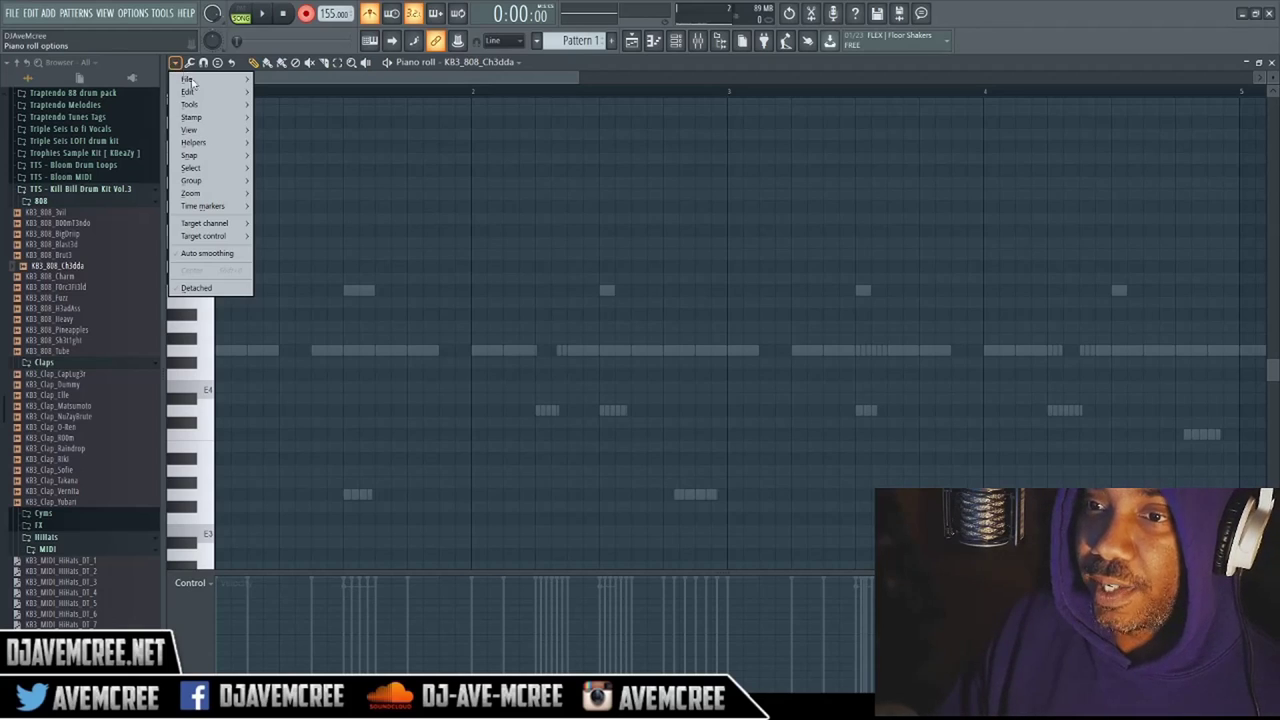
{"action": "mouse_move", "coordinate": [222, 120]}
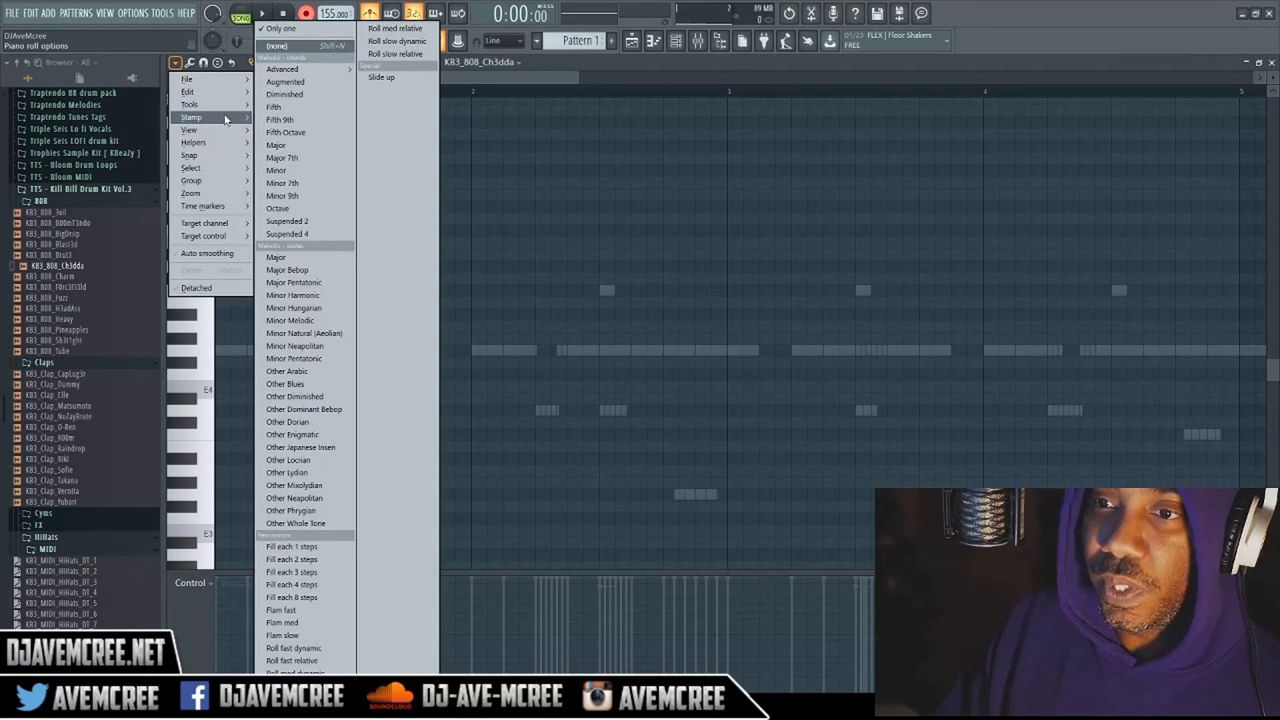
{"action": "mouse_move", "coordinate": [222, 146]}
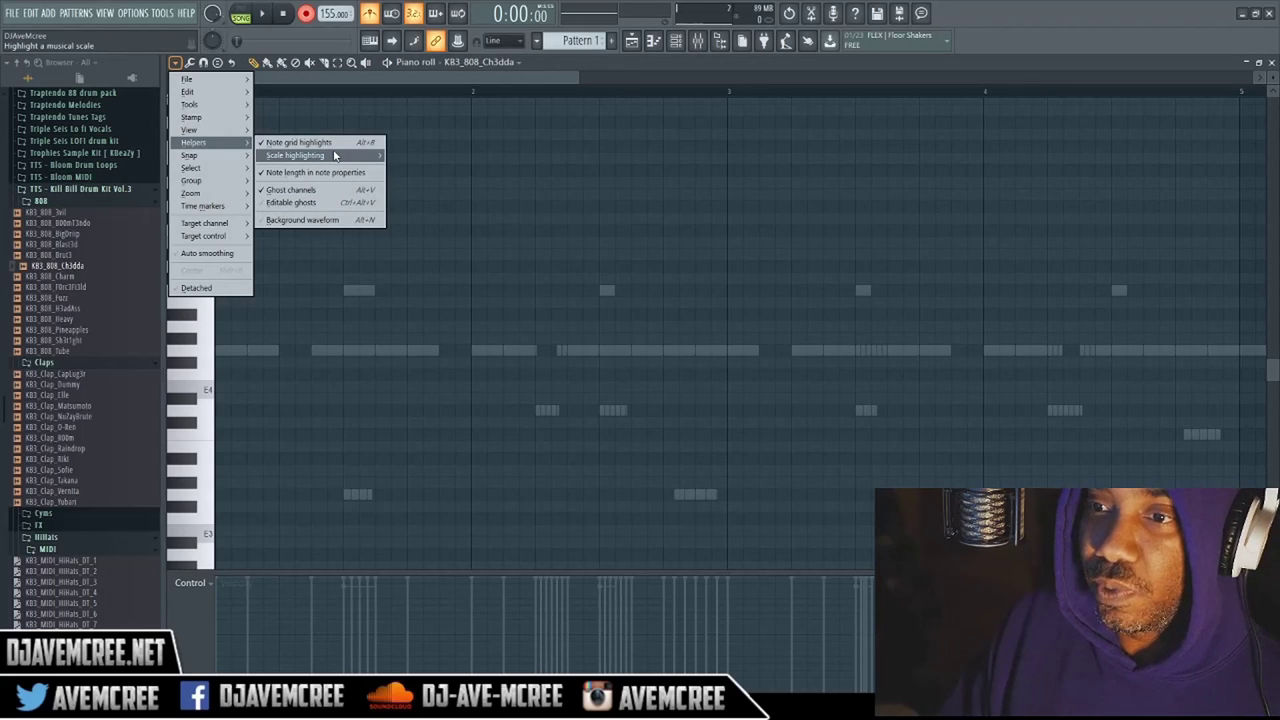
{"action": "mouse_move", "coordinate": [334, 156]}
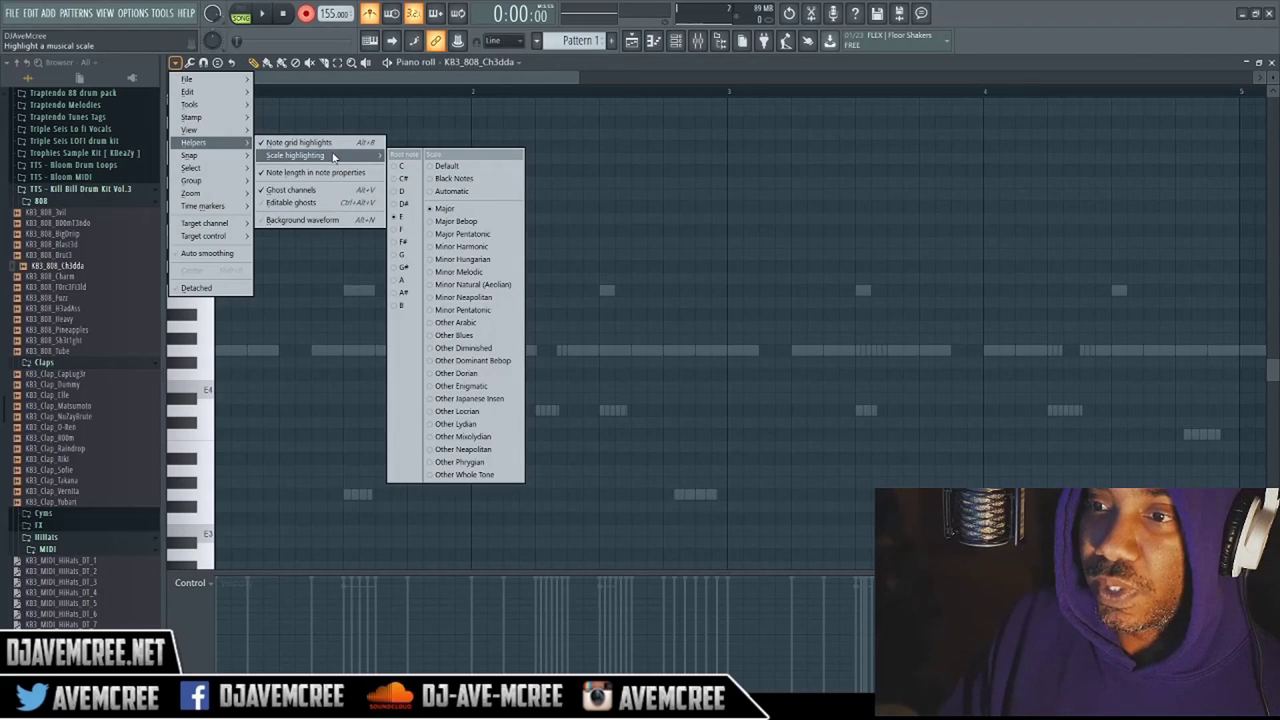
{"action": "left_click", "coordinate": [404, 192]}
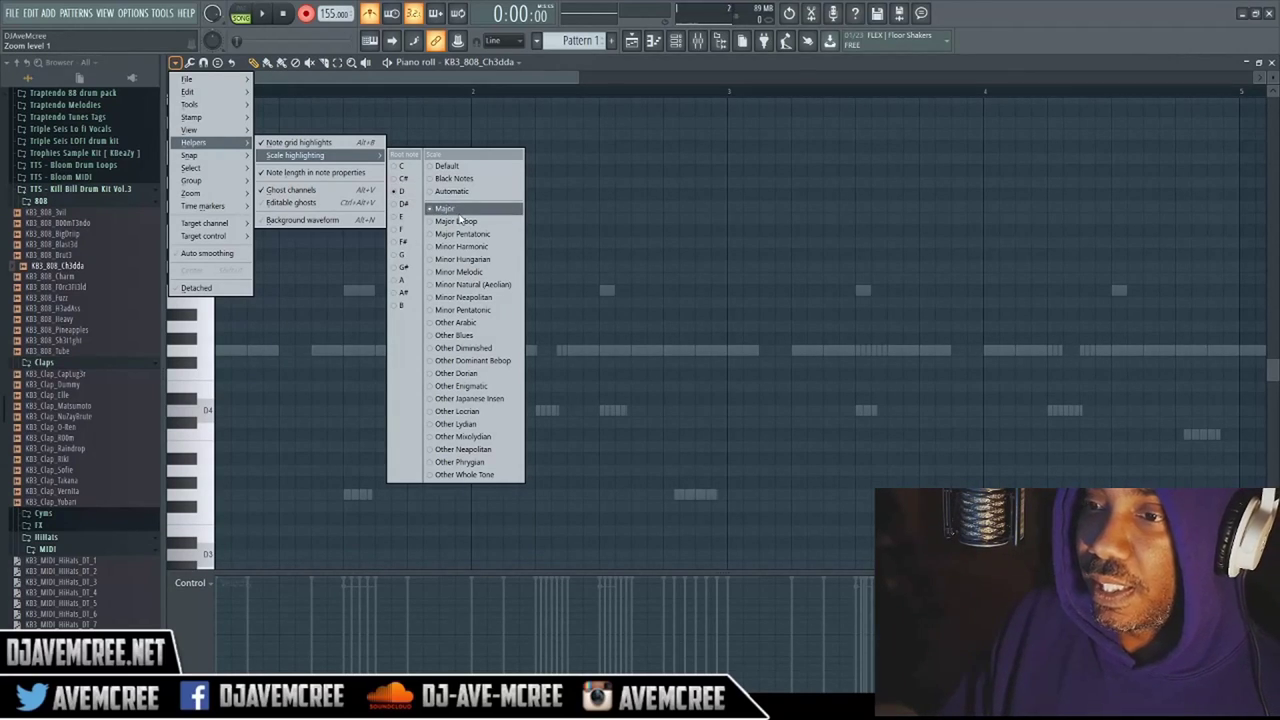
{"action": "left_click", "coordinate": [1273, 63]}
{"action": "left_click", "coordinate": [1273, 63]}
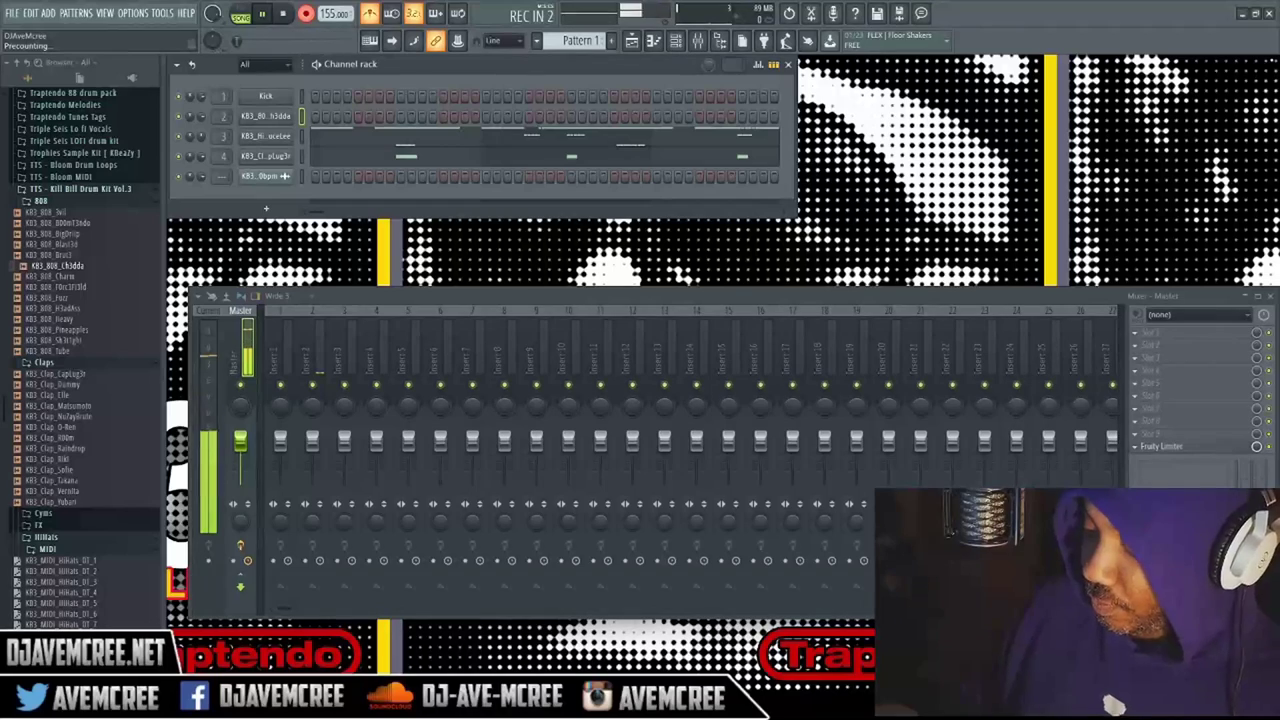
Step: Record a live 808 part on the KB3_808_Ch3dda channel and move its last B3 note slightly later in the piano roll
{"action": "key", "text": "space"}
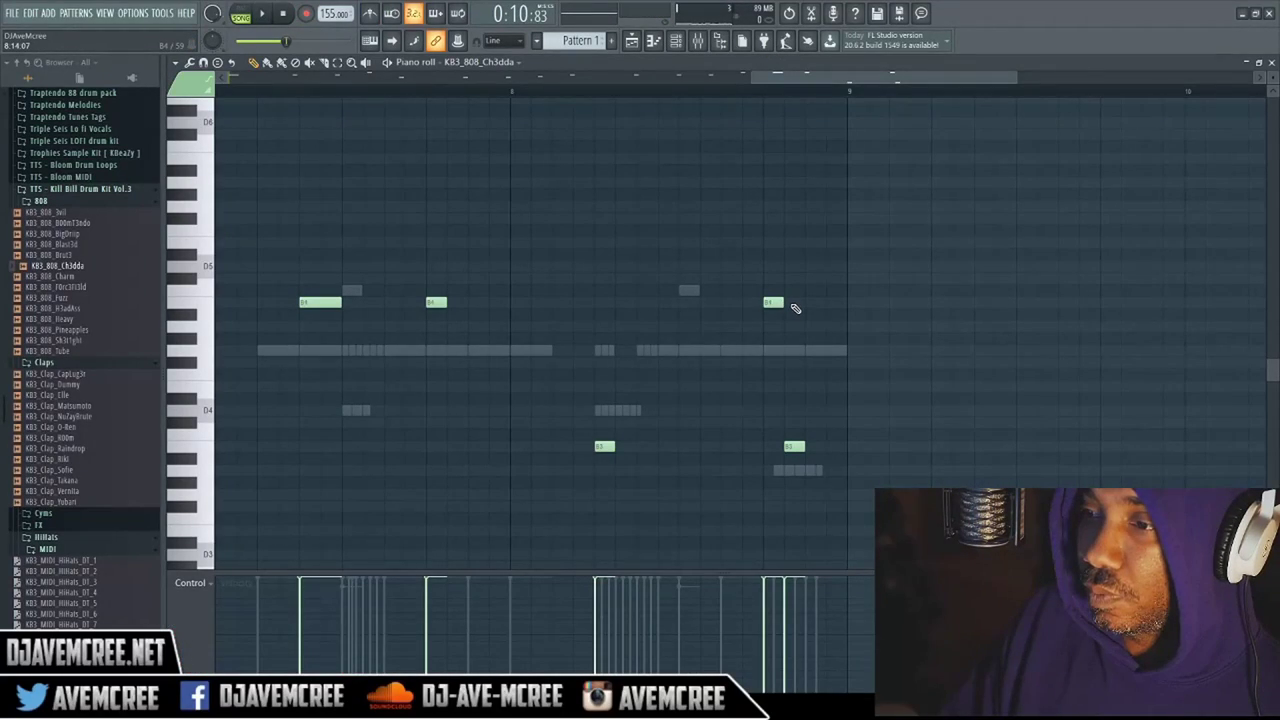
{"action": "left_click_drag", "start_coordinate": [791, 446], "coordinate": [815, 446]}
{"action": "key", "text": "space"}
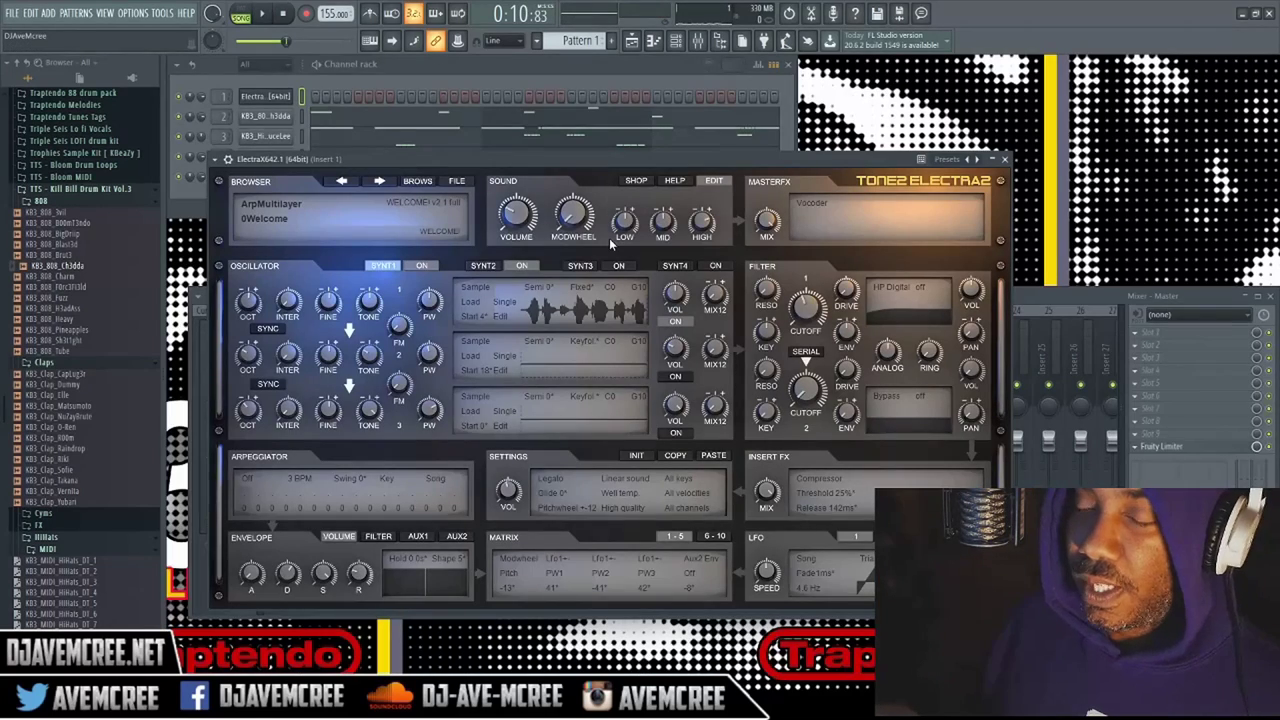
Step: Load the LEAD - Gas Brass preset from the TTS - Sli'merre XP bank in ElectraX and record a lead melody over the song
{"action": "left_click", "coordinate": [272, 205]}
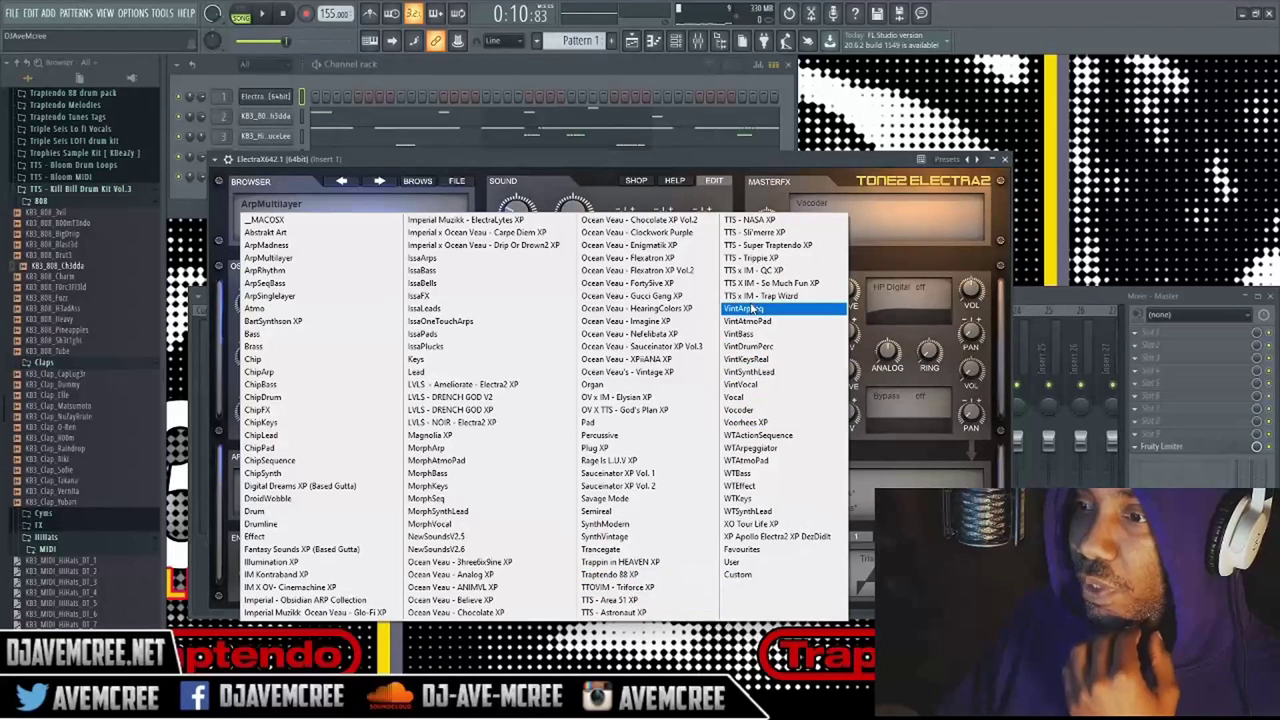
{"action": "left_click", "coordinate": [765, 233]}
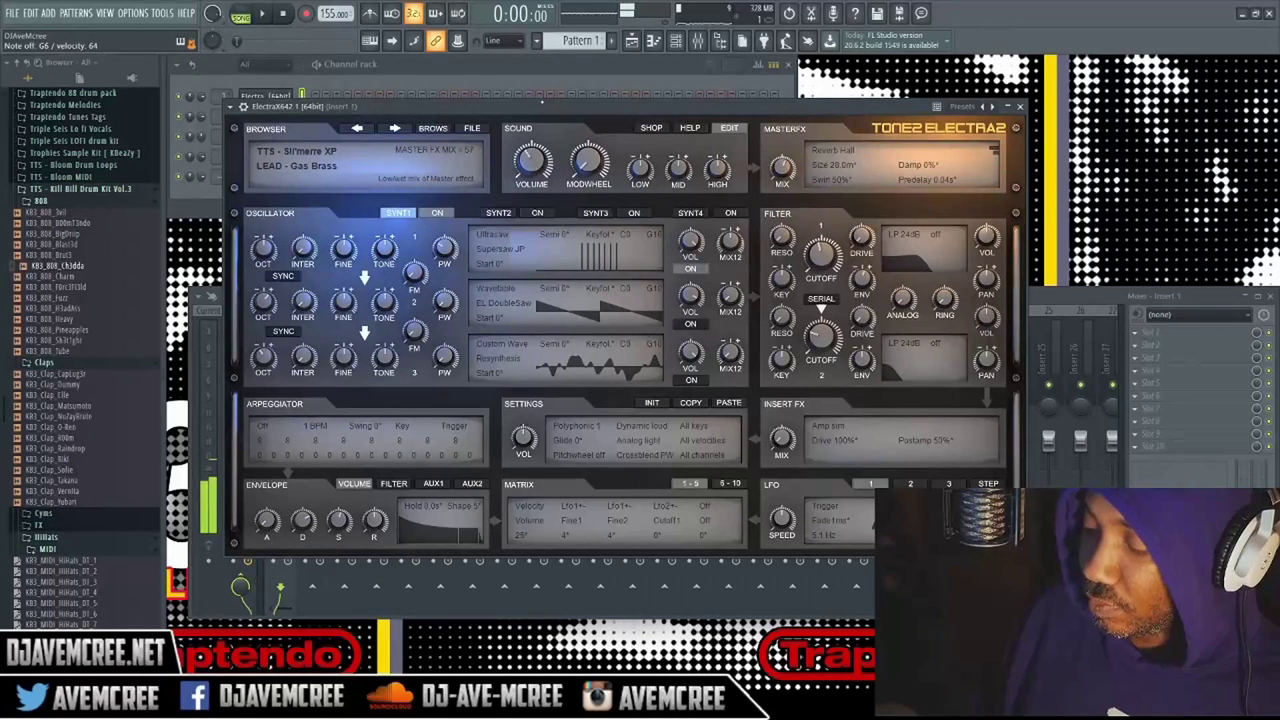
{"action": "key", "text": "space"}
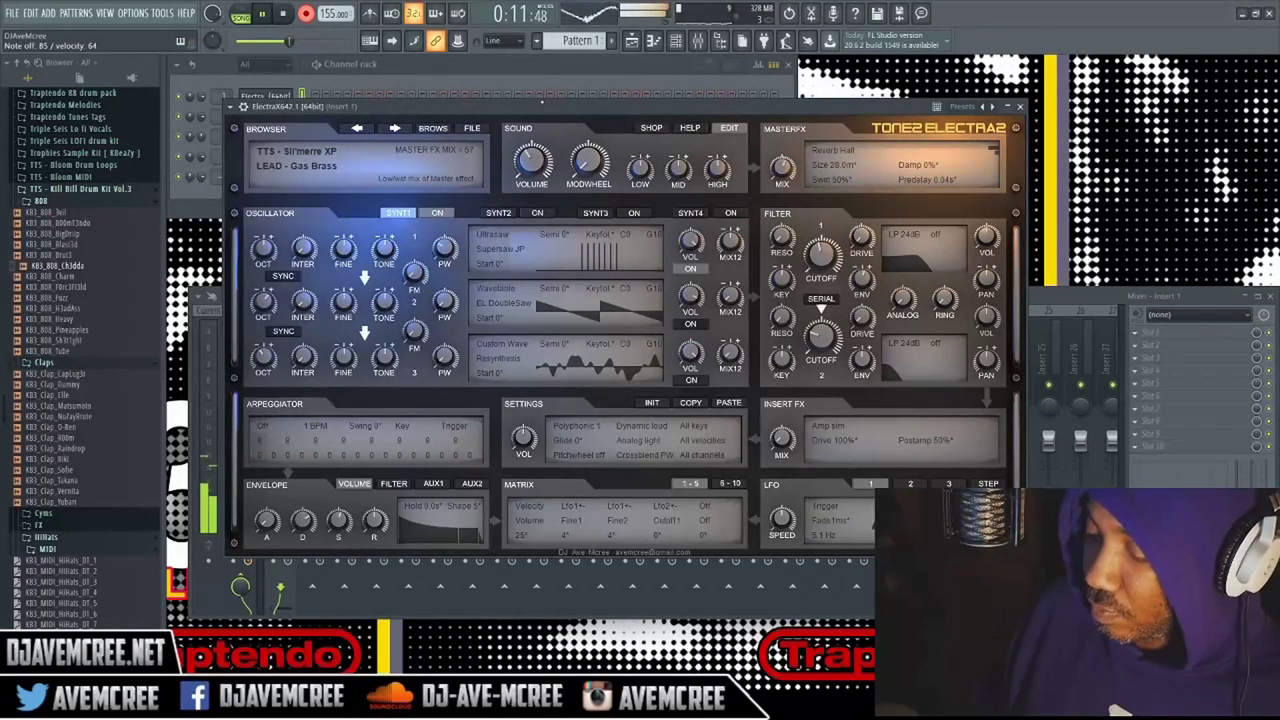
Step: Rename the first ElectraX channel to the preset name Lead and the second ElectraX channel to Arp
{"action": "right_click", "coordinate": [298, 96]}
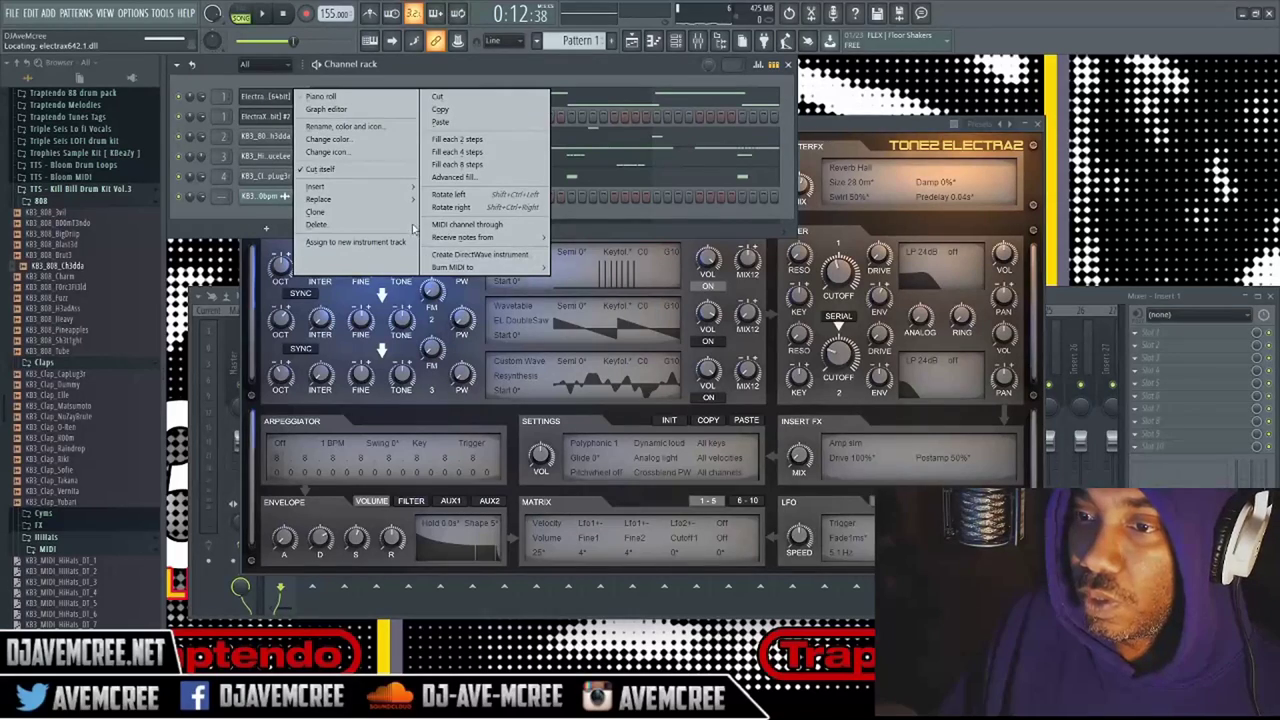
{"action": "left_click", "coordinate": [397, 127]}
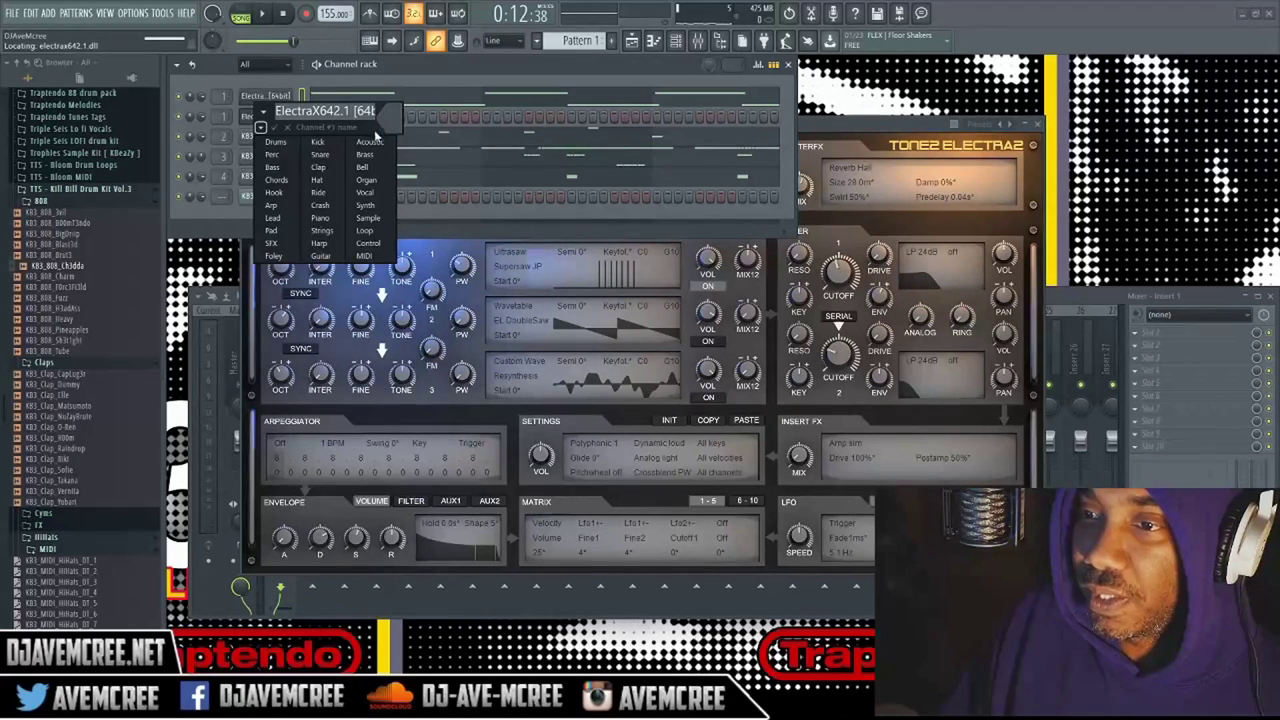
{"action": "left_click", "coordinate": [272, 217]}
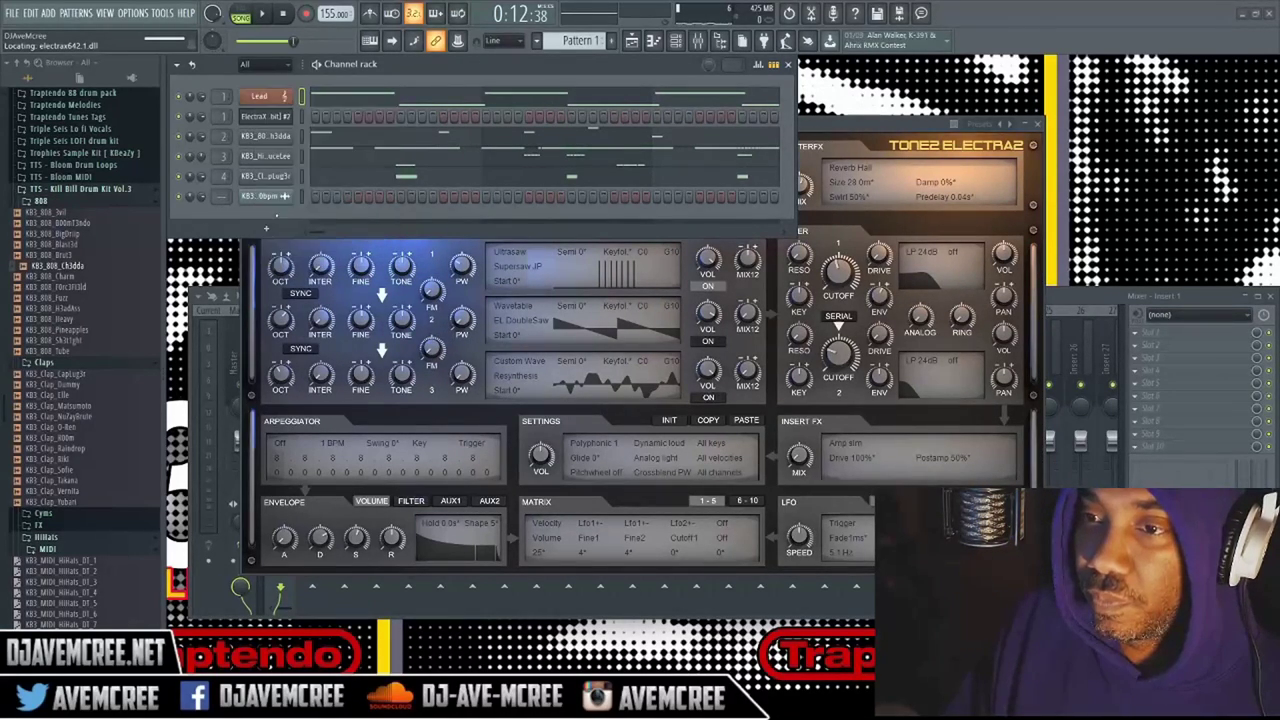
{"action": "right_click", "coordinate": [270, 118]}
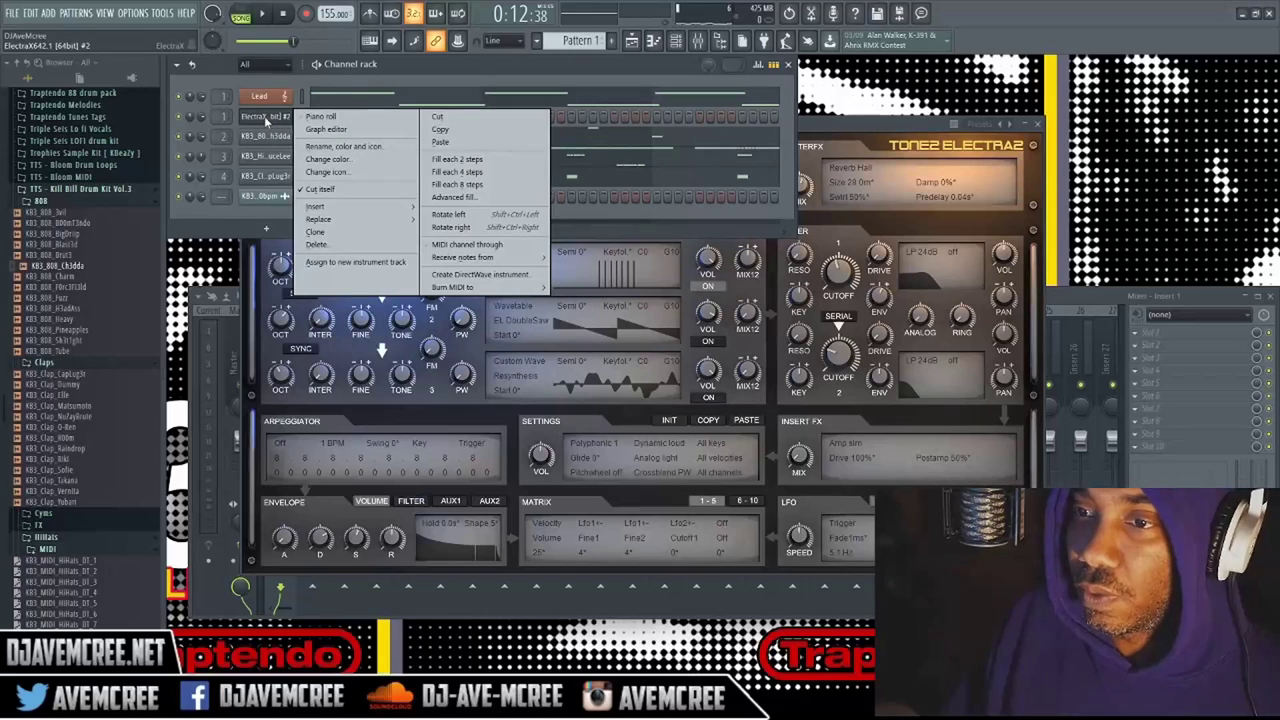
{"action": "left_click", "coordinate": [376, 152]}
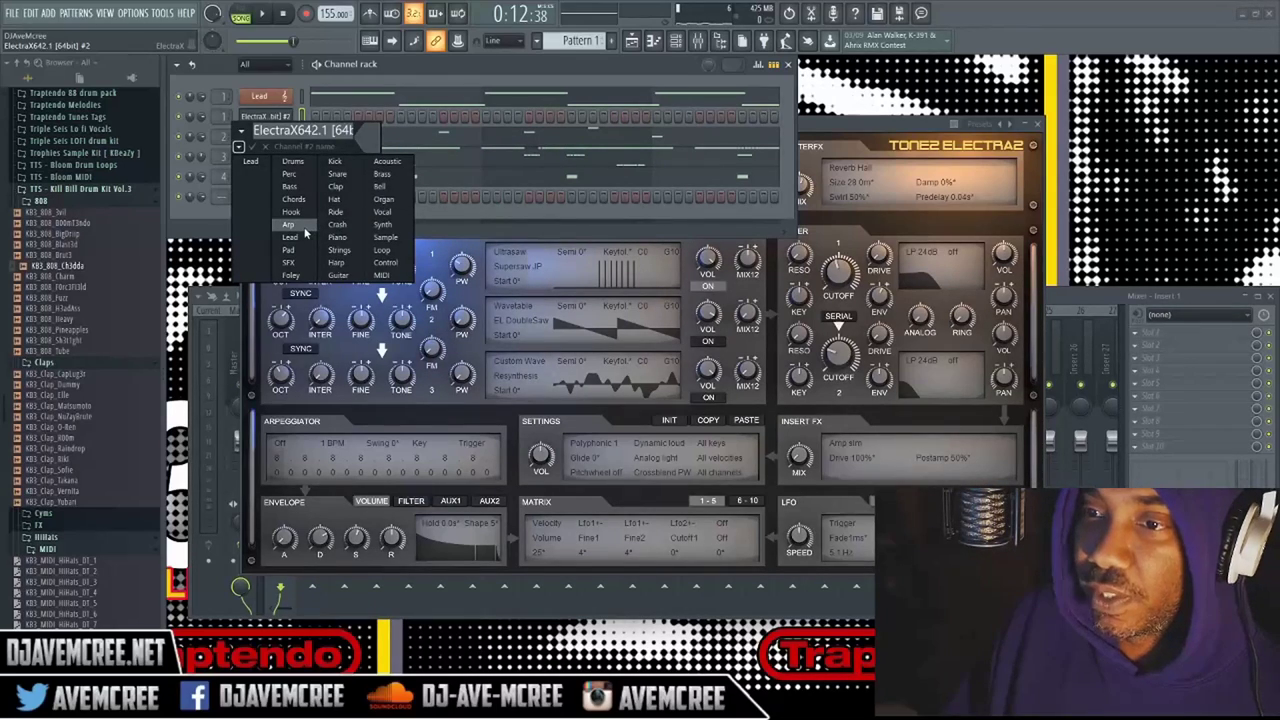
{"action": "left_click", "coordinate": [304, 228]}
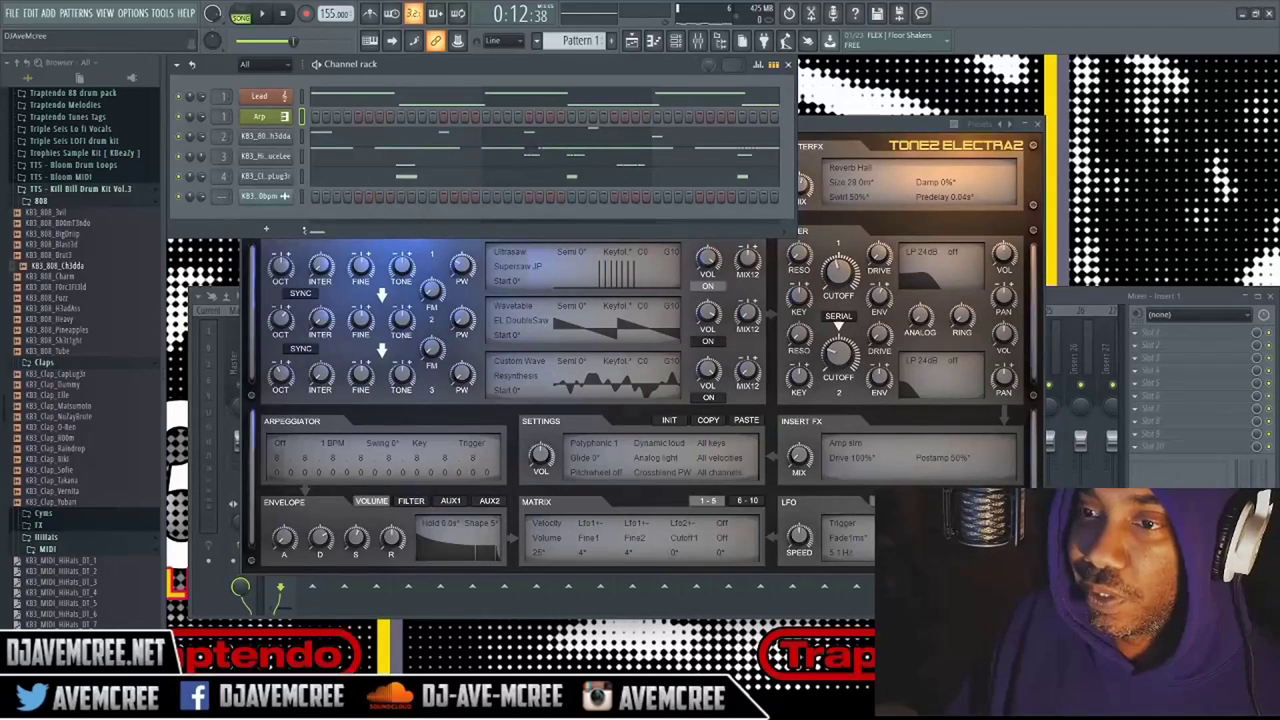
Step: Load the ARP - Bathing Apes AM preset on the Arp channel and record a live chord part with it
{"action": "left_click", "coordinate": [426, 254]}
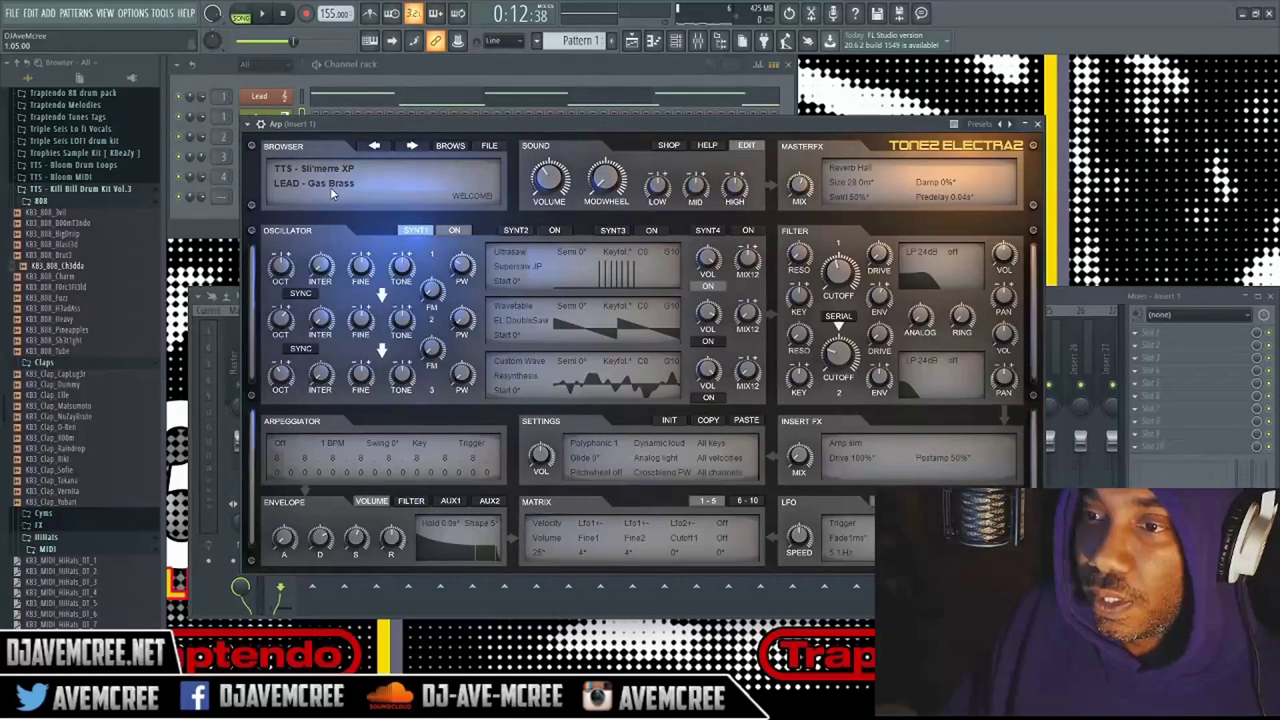
{"action": "left_click", "coordinate": [333, 194]}
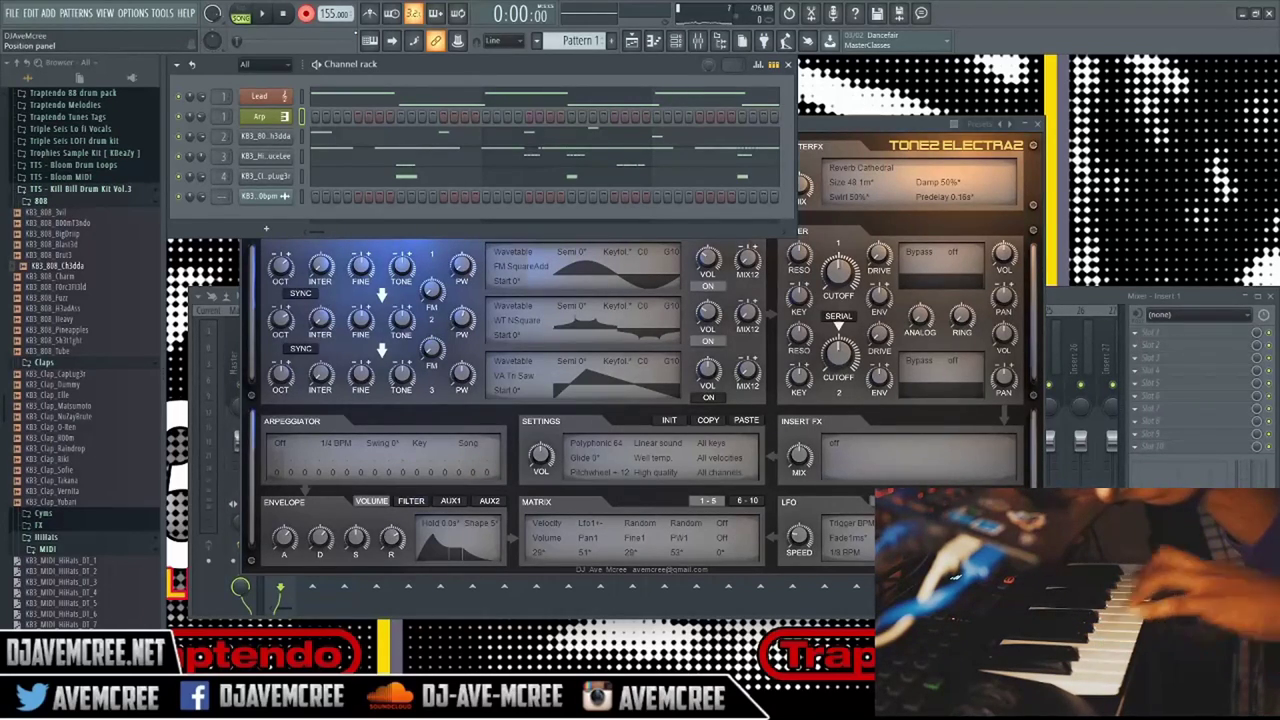
{"action": "key", "text": "space"}
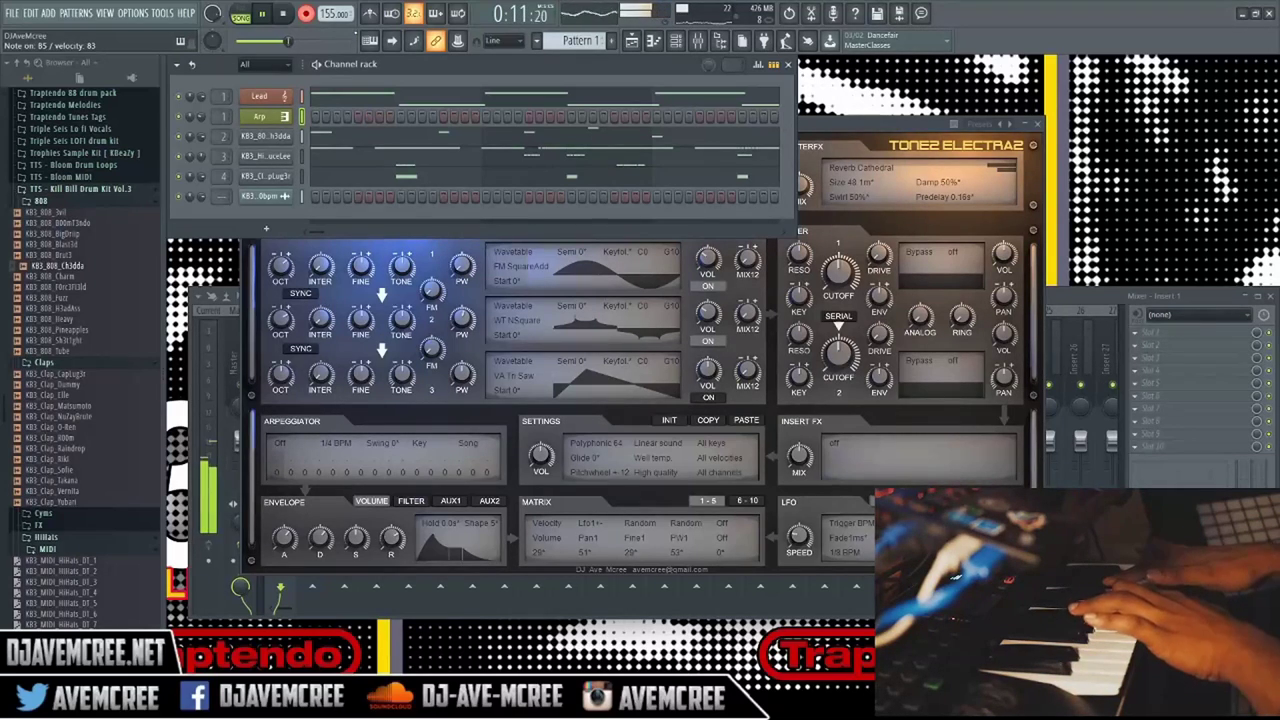
{"action": "key", "text": "space"}
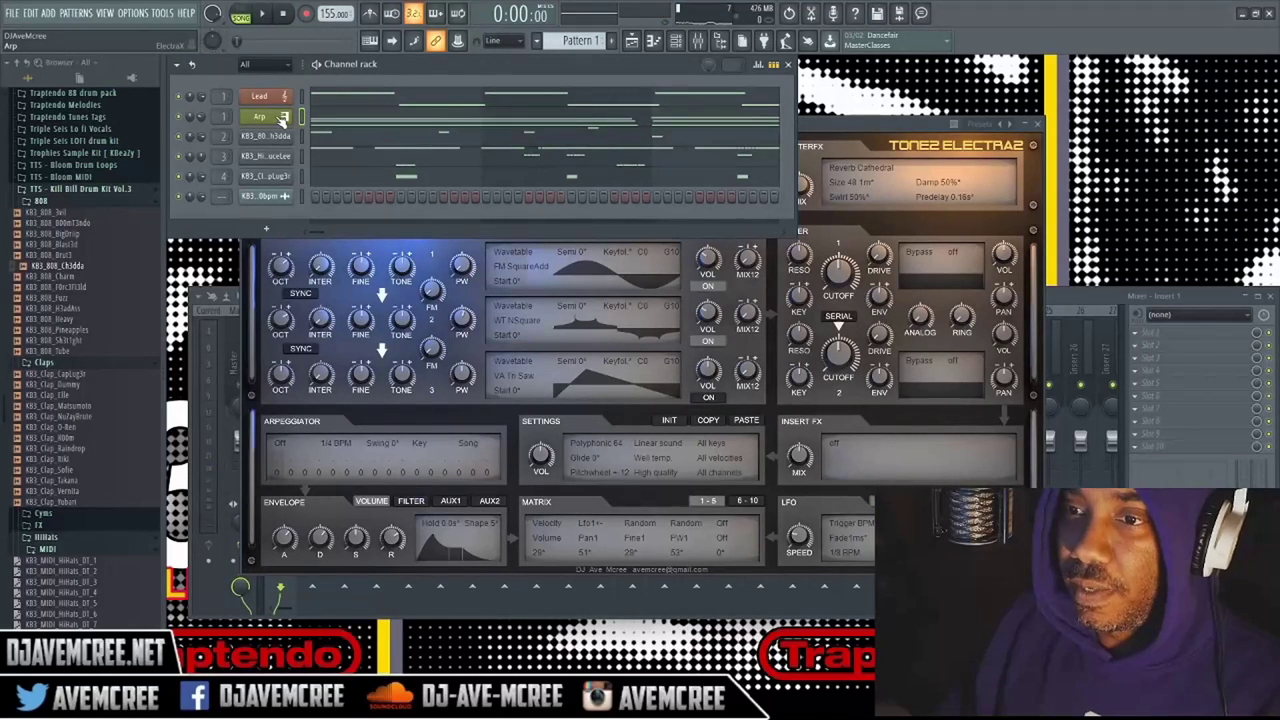
Step: Clone the Arp channel, record chords on the clone, and play them back in its piano roll
{"action": "right_click", "coordinate": [282, 119]}
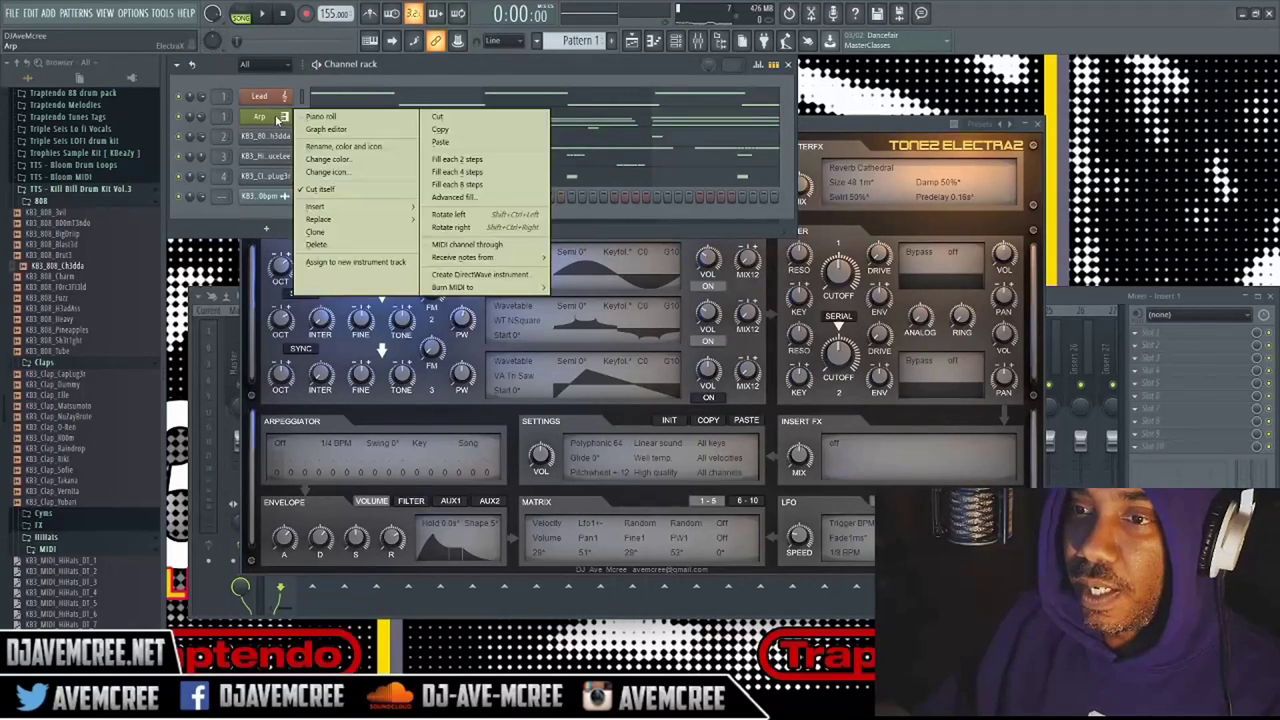
{"action": "left_click", "coordinate": [316, 232]}
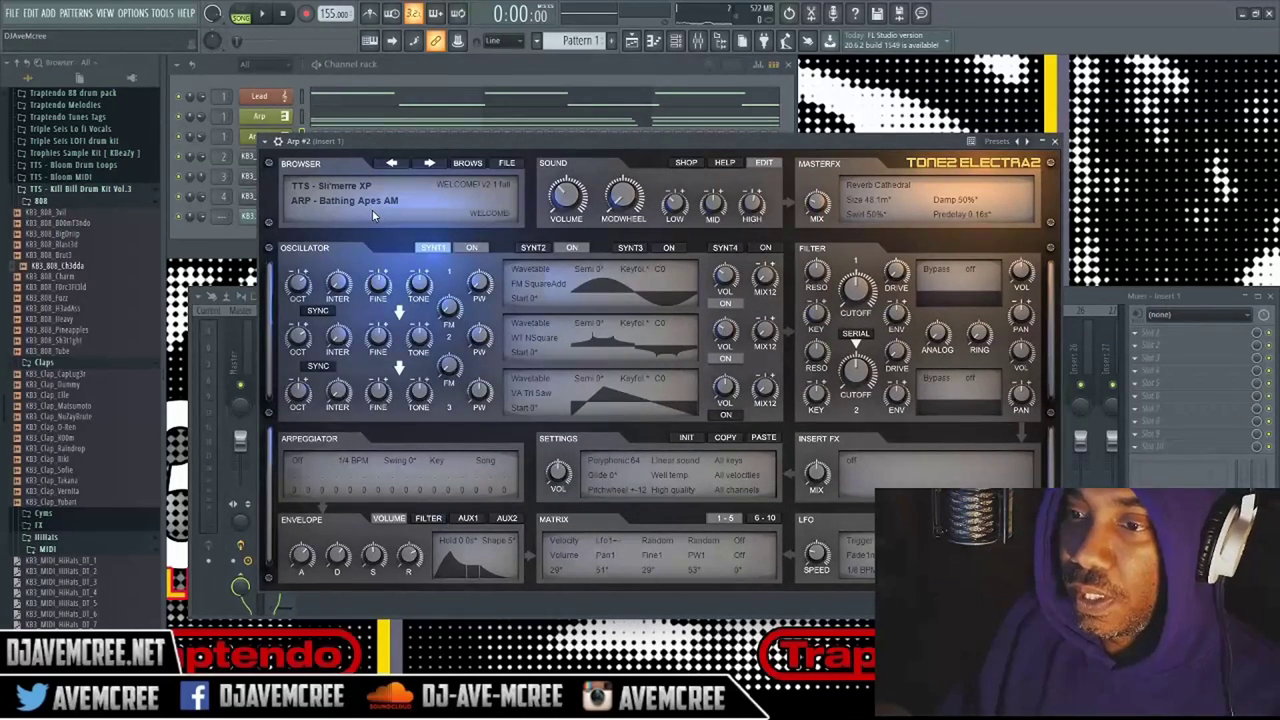
{"action": "key", "text": "space"}
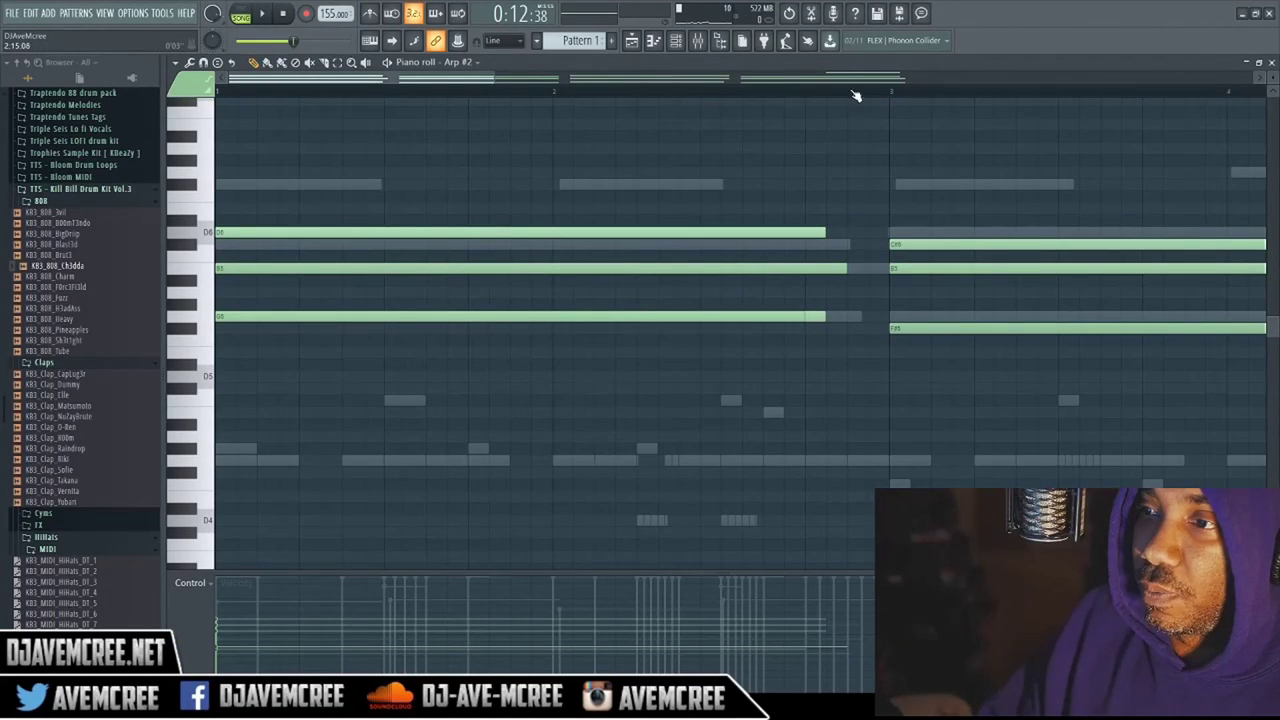
{"action": "key", "text": "space"}
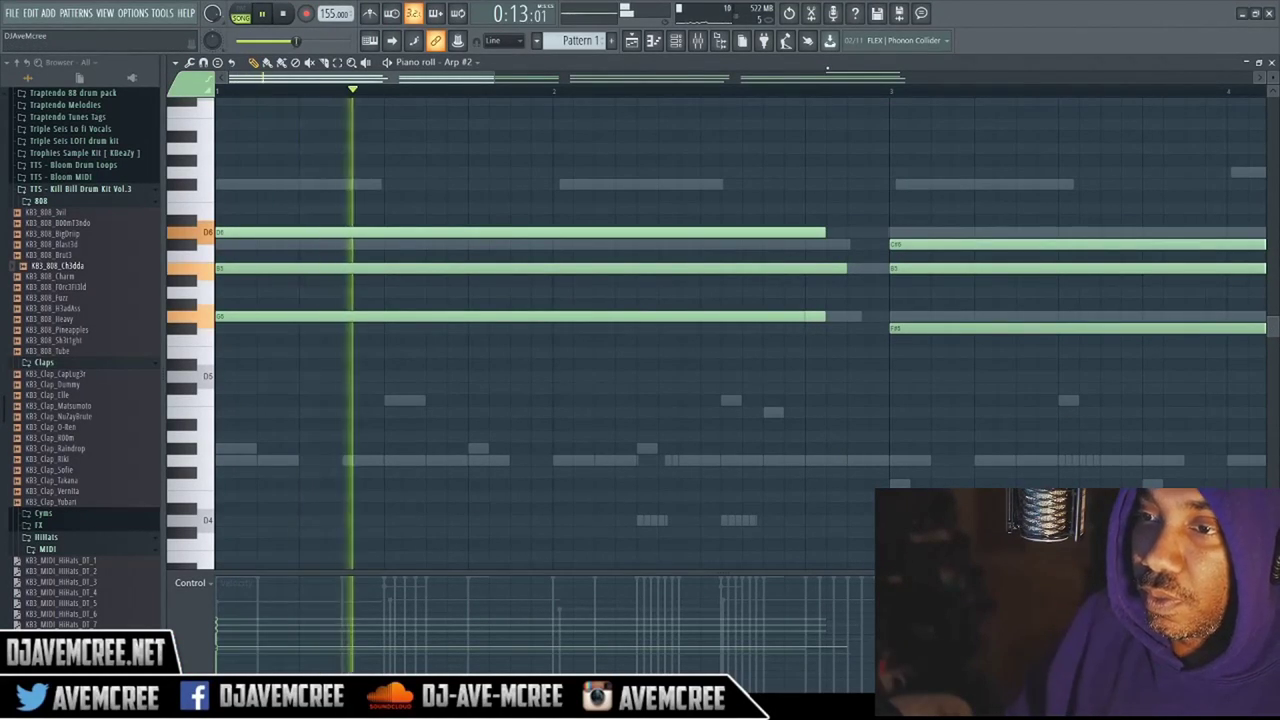